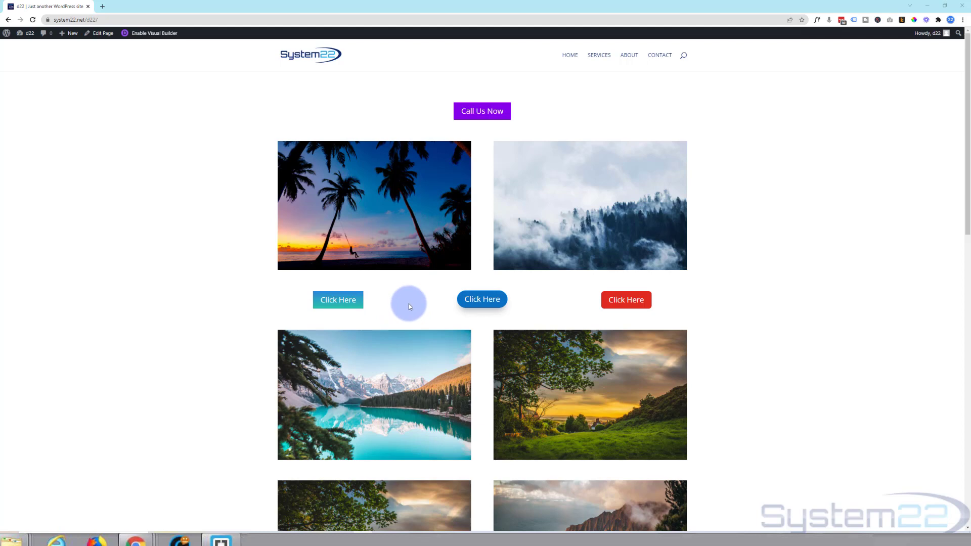
Enable the Visual Builder for the page and delete the three "Click Here" buttons from the three-column row
{"action": "left_click", "coordinate": [161, 34]}
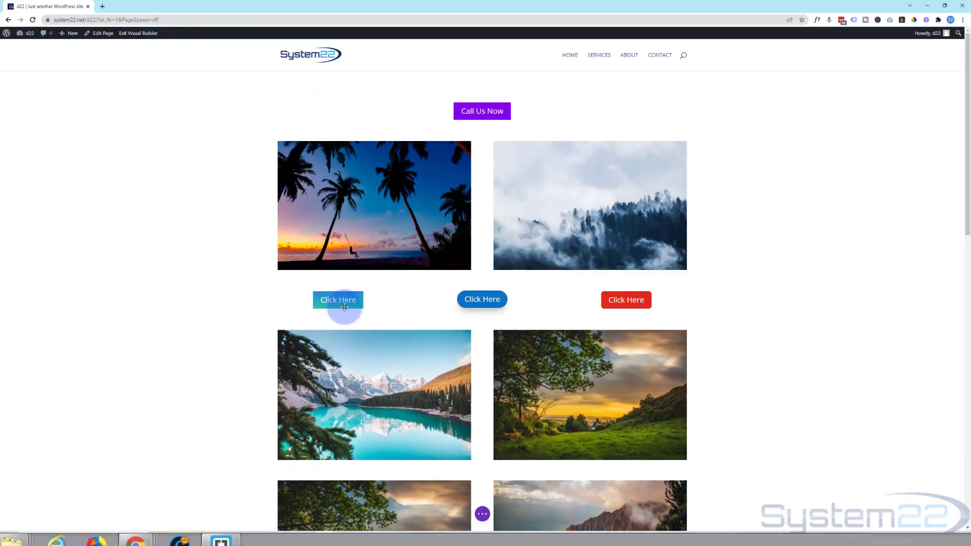
{"action": "left_click_drag", "start_coordinate": [372, 301], "coordinate": [647, 299]}
{"action": "left_click", "coordinate": [646, 298]}
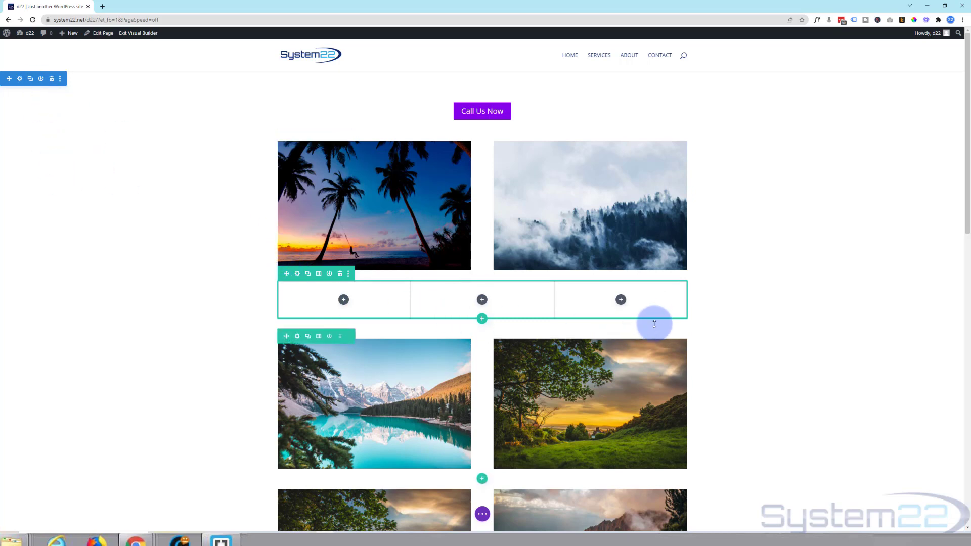
Add a Button module to the first column of the empty row and set its text to "My Button"
{"action": "left_click", "coordinate": [344, 301]}
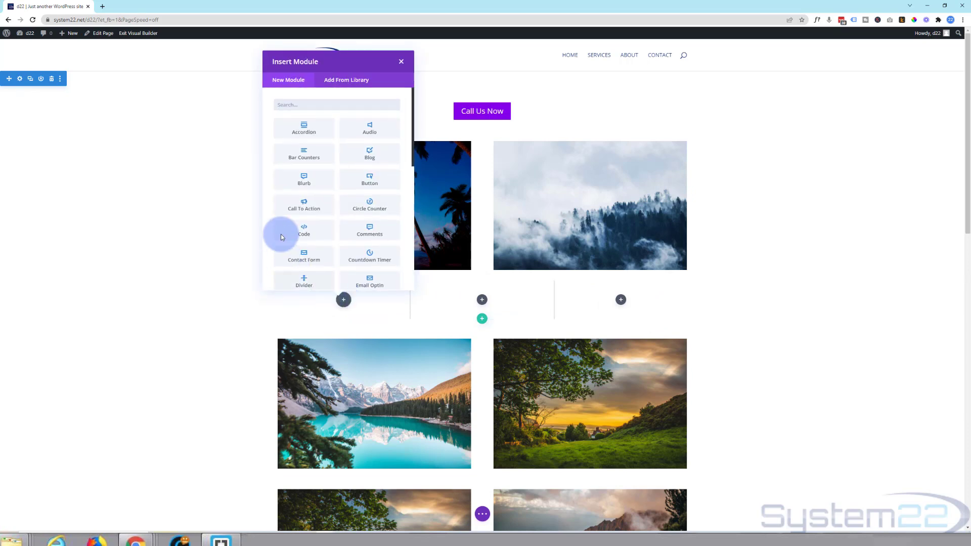
{"action": "left_click", "coordinate": [371, 180]}
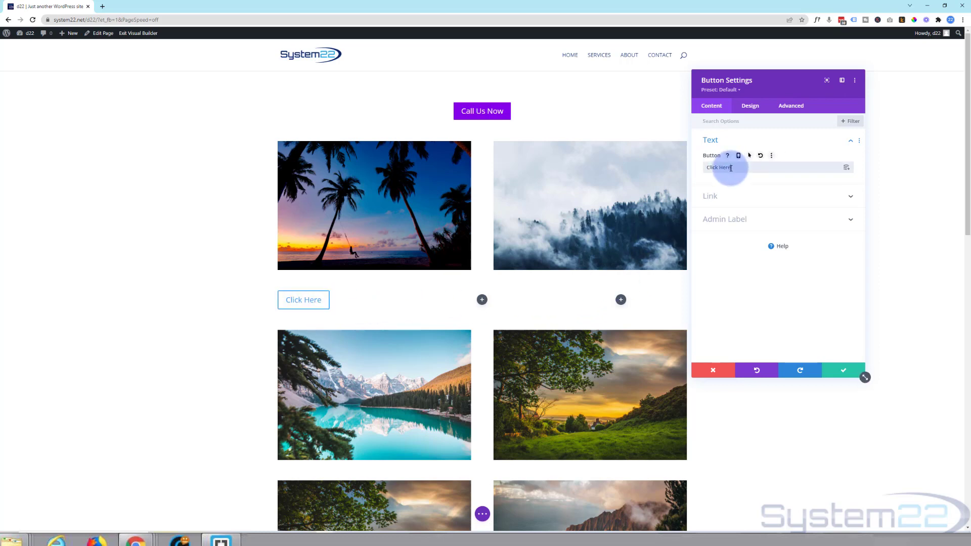
{"action": "left_click_drag", "start_coordinate": [732, 166], "coordinate": [702, 165]}
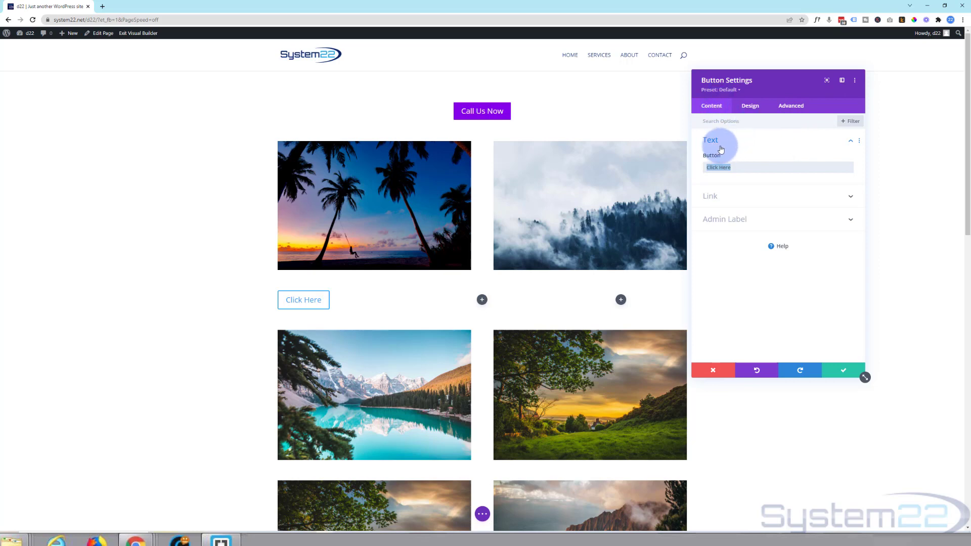
{"action": "type", "text": "My Button"}
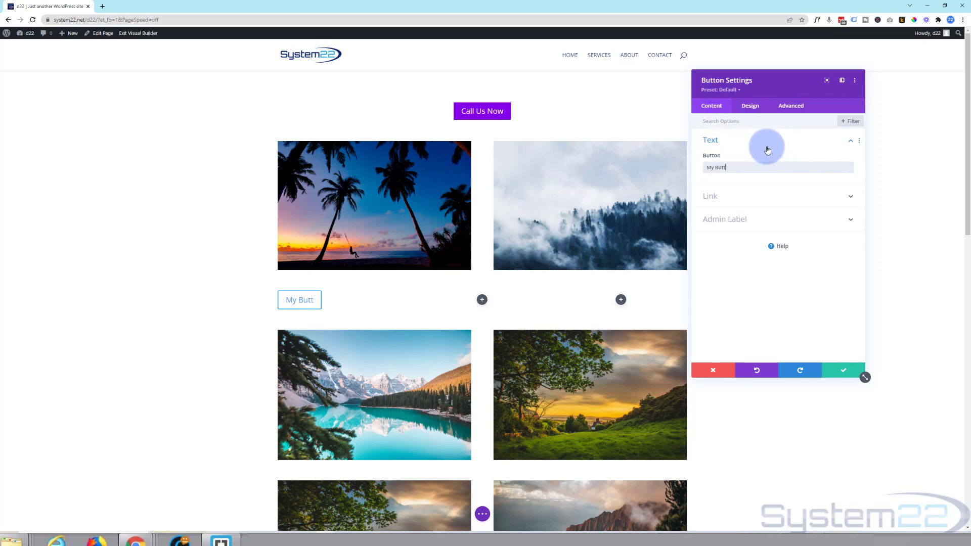
Enable a separate hover state for the button text, set the hover text to "New Text" and return to the desktop state
{"action": "mouse_move", "coordinate": [769, 152]}
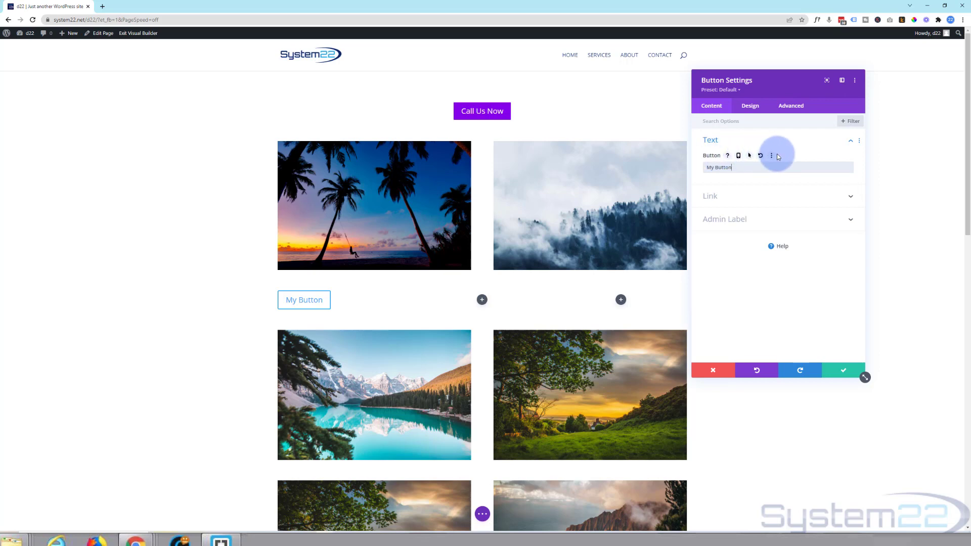
{"action": "left_click", "coordinate": [738, 155]}
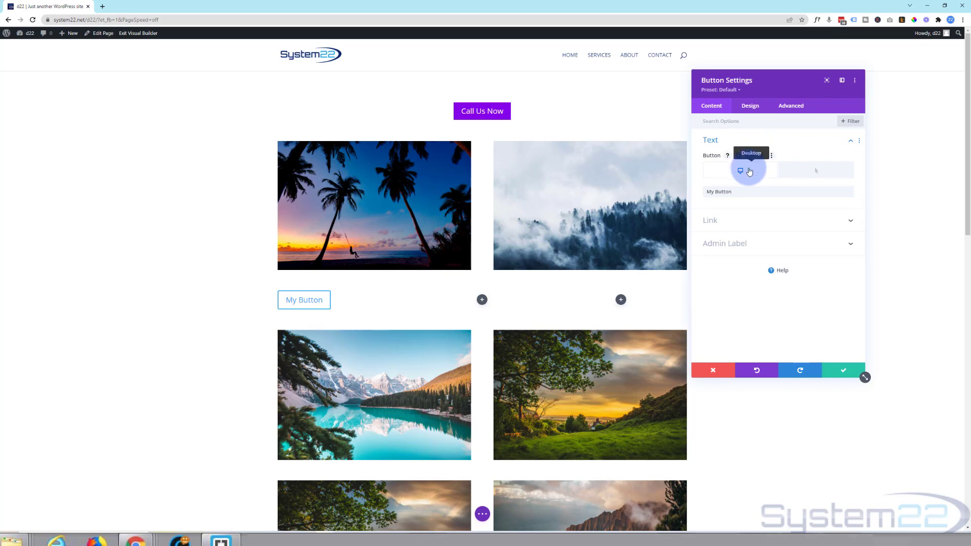
{"action": "left_click", "coordinate": [820, 175]}
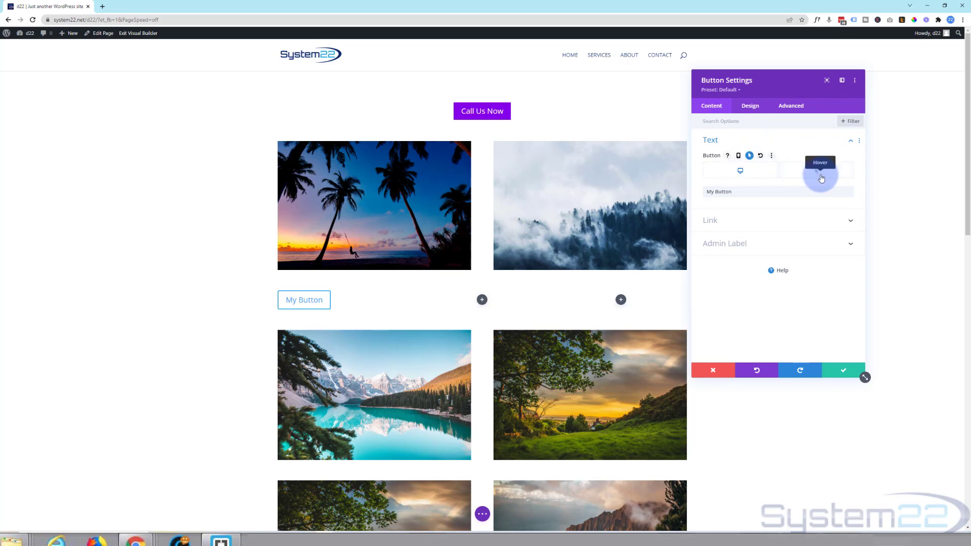
{"action": "left_click", "coordinate": [760, 173]}
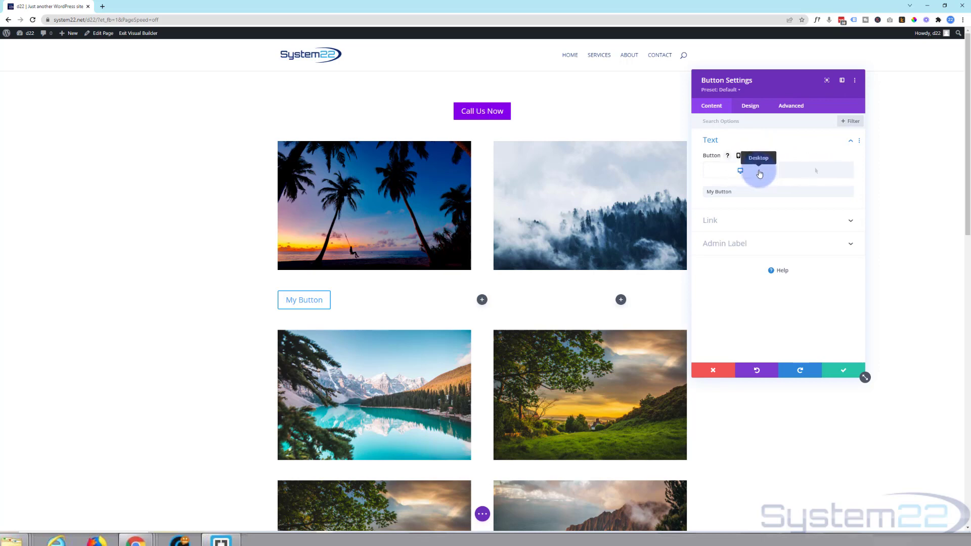
{"action": "left_click", "coordinate": [814, 173]}
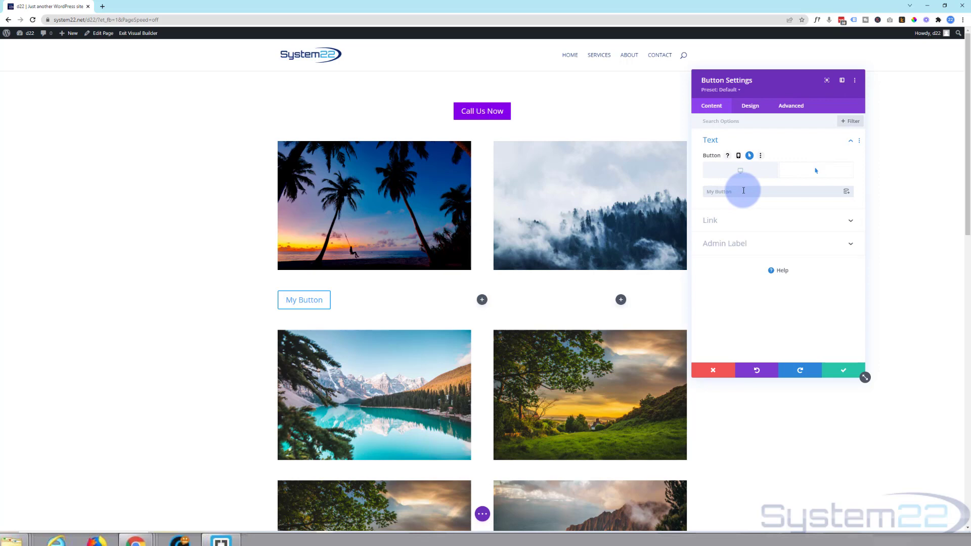
{"action": "type", "text": "New Text"}
{"action": "left_click", "coordinate": [745, 173]}
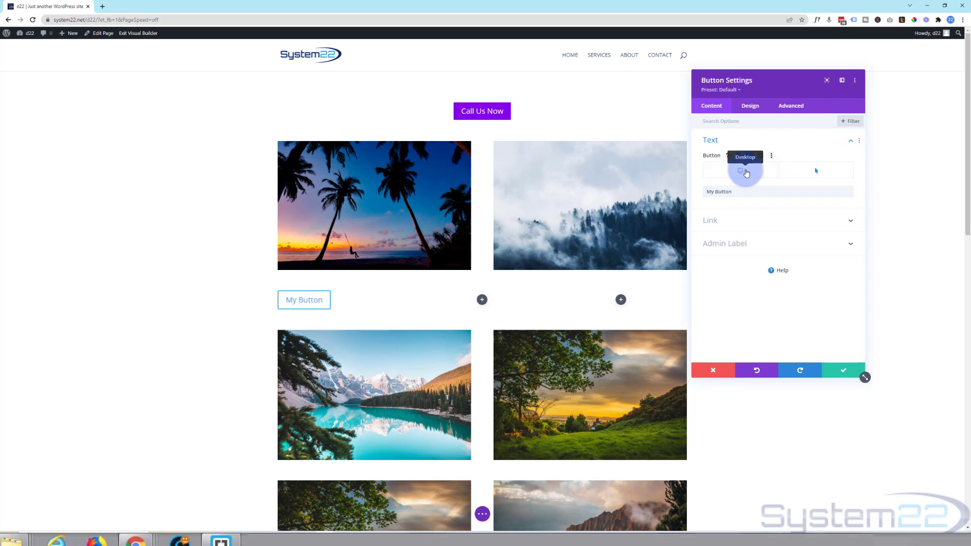
{"action": "left_click", "coordinate": [813, 173]}
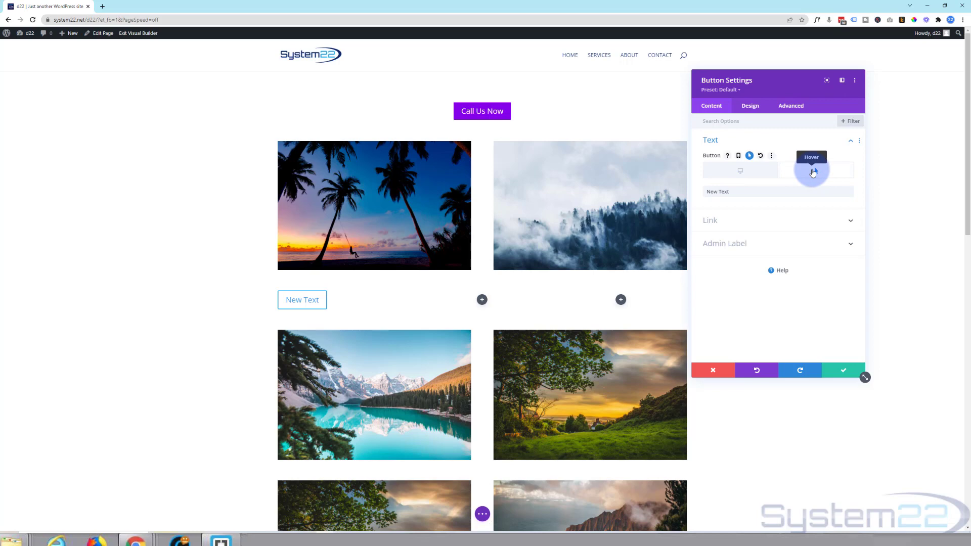
{"action": "left_click", "coordinate": [750, 172]}
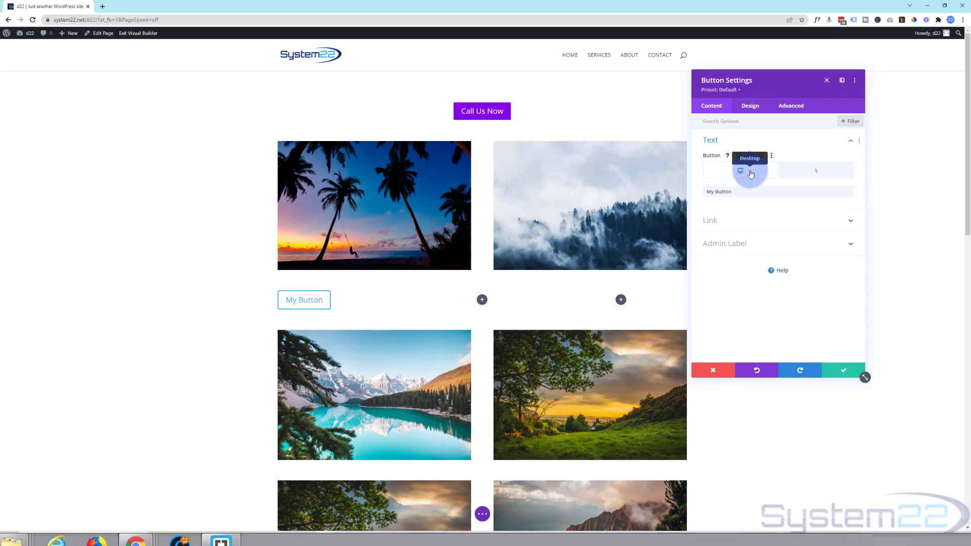
{"action": "left_click", "coordinate": [753, 175]}
{"action": "left_click", "coordinate": [756, 176]}
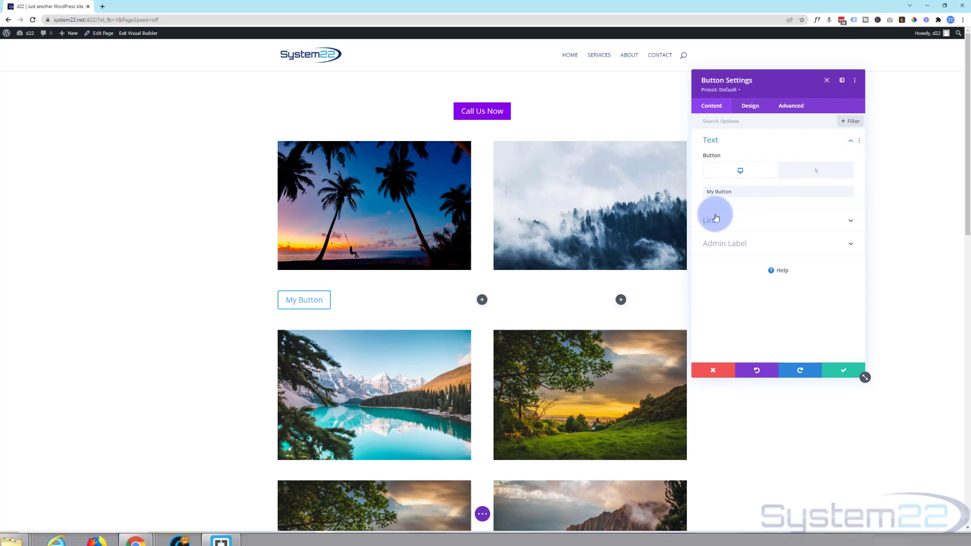
Set the button's link URL to # and keep the link target as In The Same Window
{"action": "left_click", "coordinate": [737, 223]}
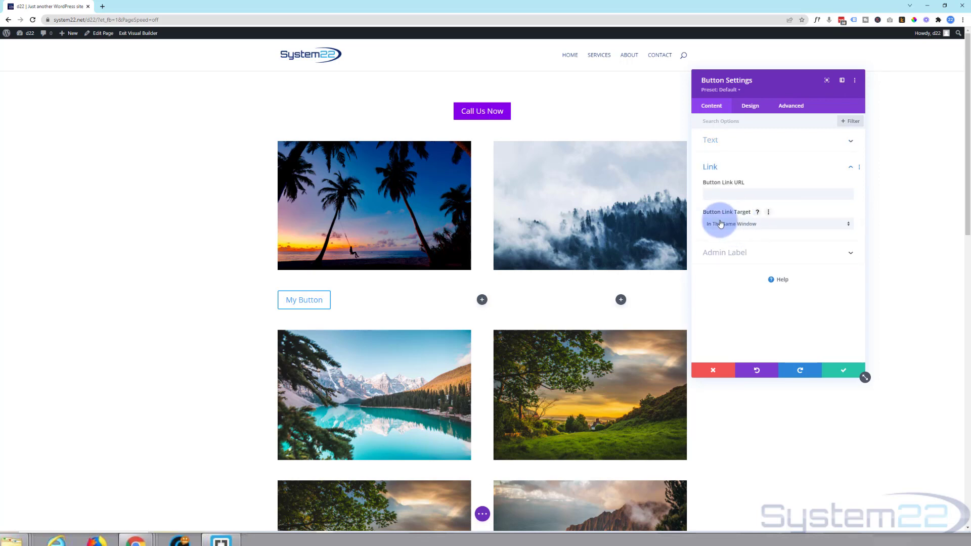
{"action": "left_click", "coordinate": [711, 194]}
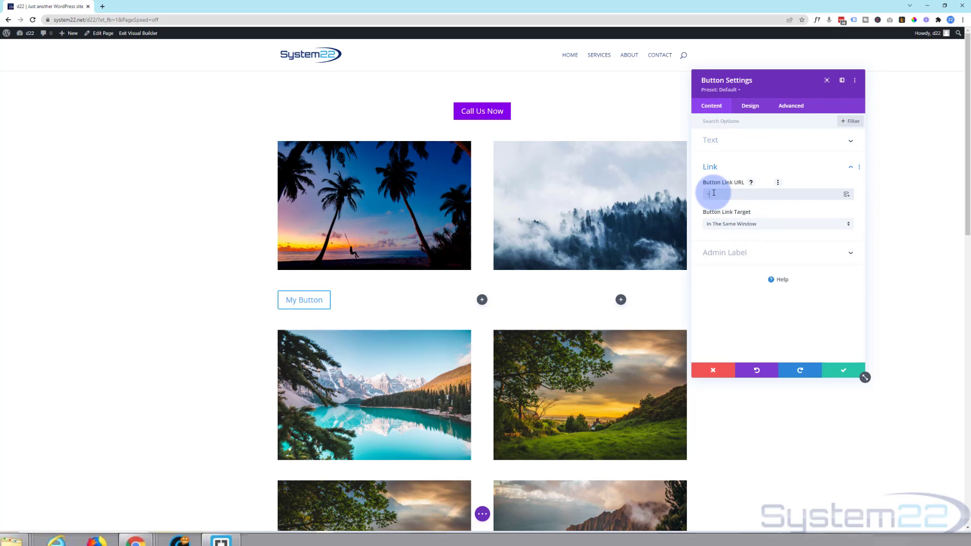
{"action": "type", "text": "#"}
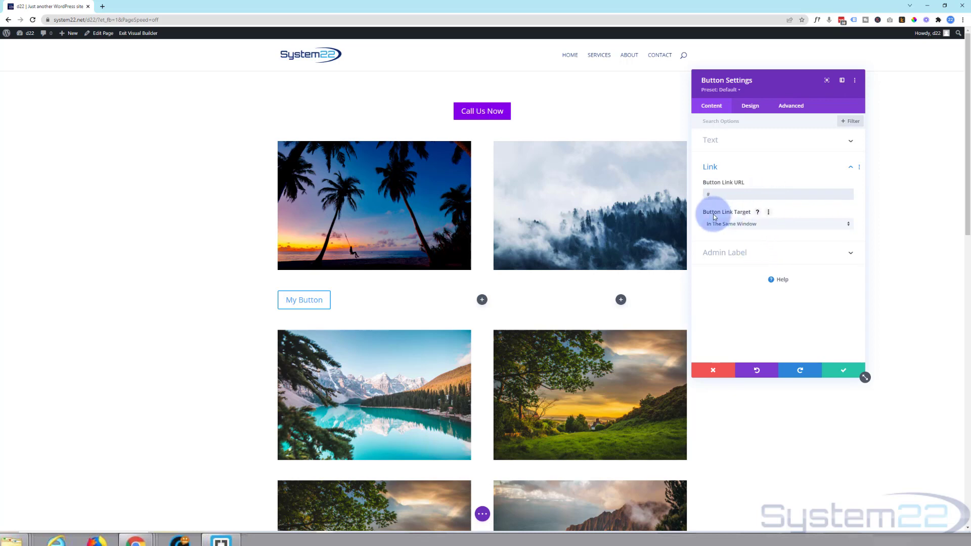
{"action": "left_click", "coordinate": [773, 228]}
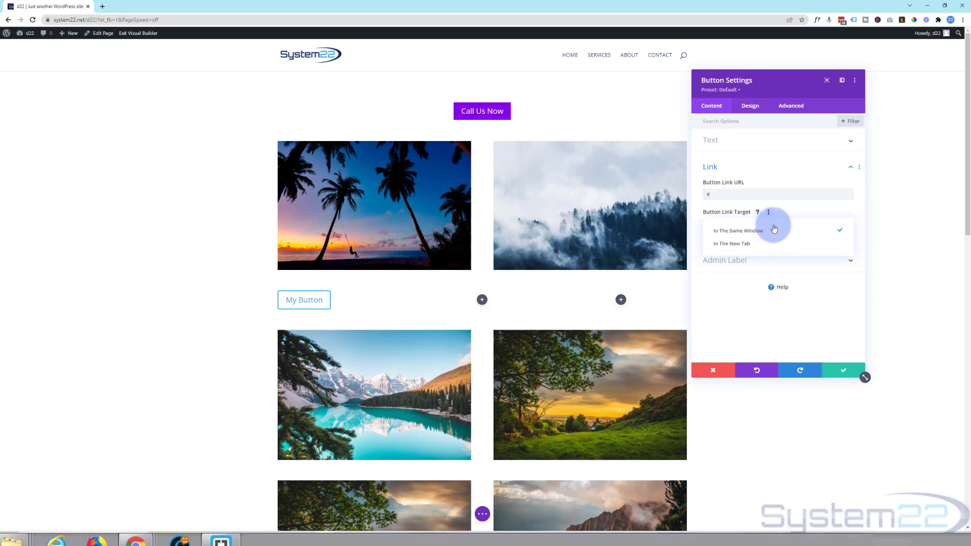
{"action": "left_click", "coordinate": [700, 228]}
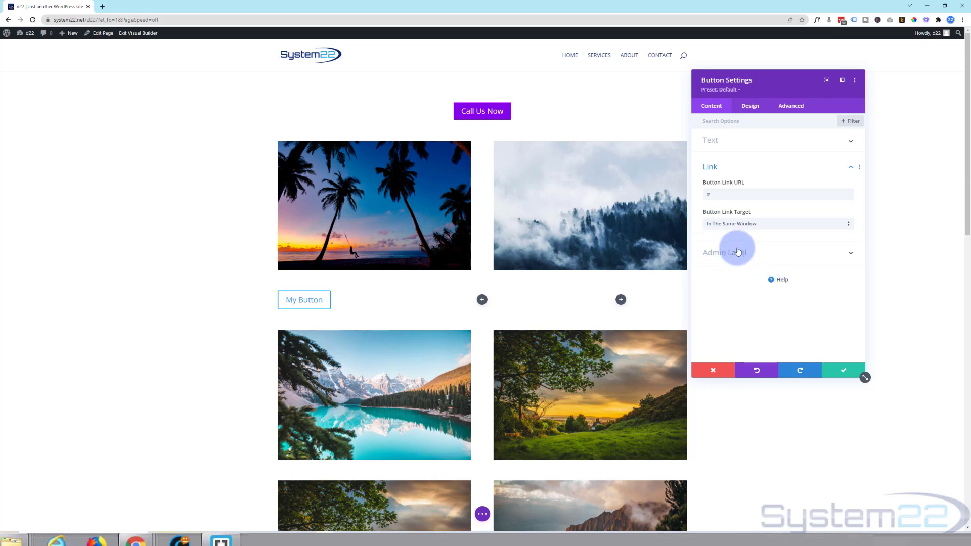
Set the button's admin label to "My new button"
{"action": "left_click", "coordinate": [787, 255]}
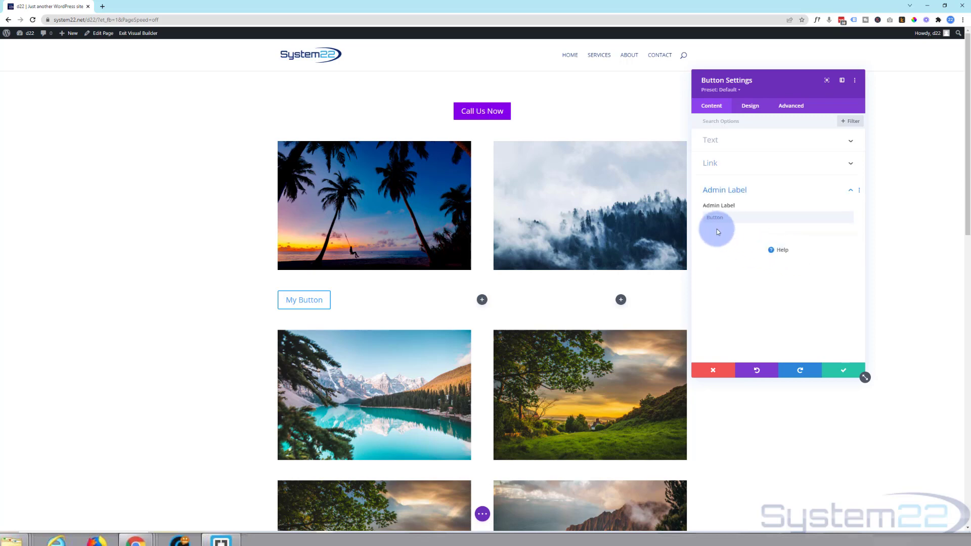
{"action": "left_click", "coordinate": [739, 219]}
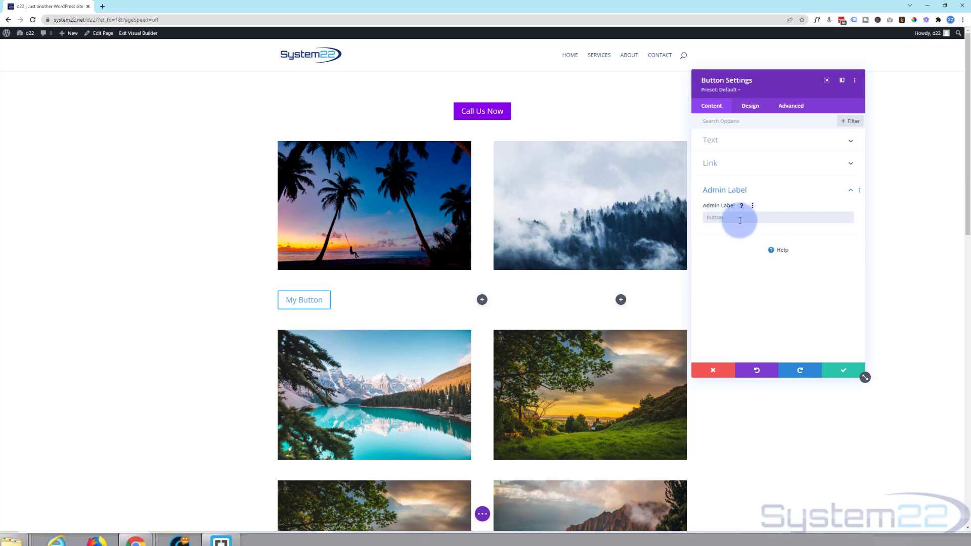
{"action": "type", "text": "My new button"}
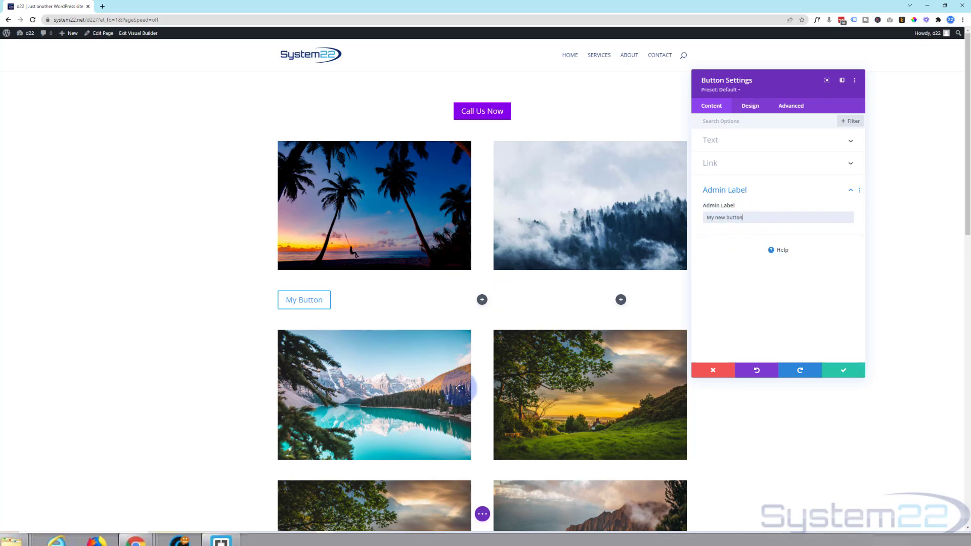
Check the button's admin label in the page's wireframe view and return to the desktop view
{"action": "left_click", "coordinate": [482, 515]}
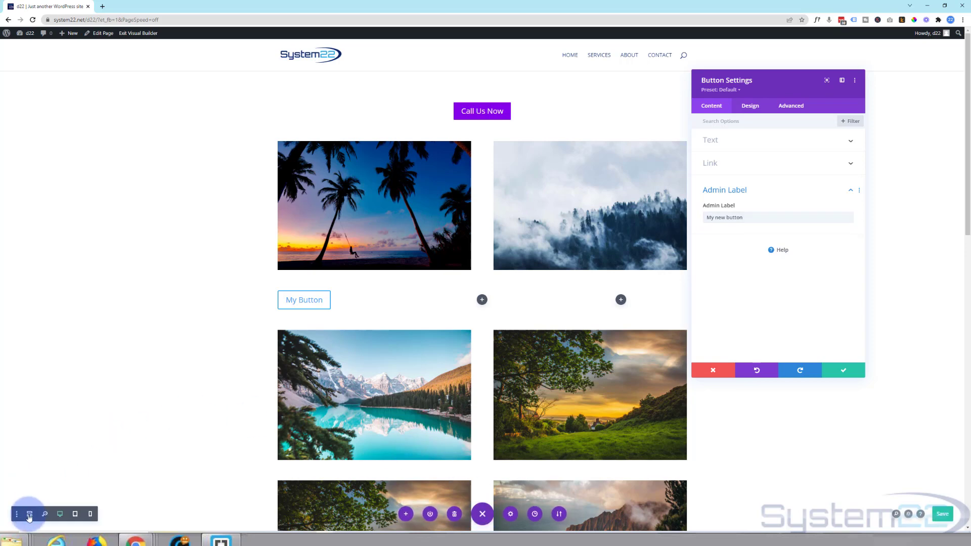
{"action": "left_click", "coordinate": [29, 514]}
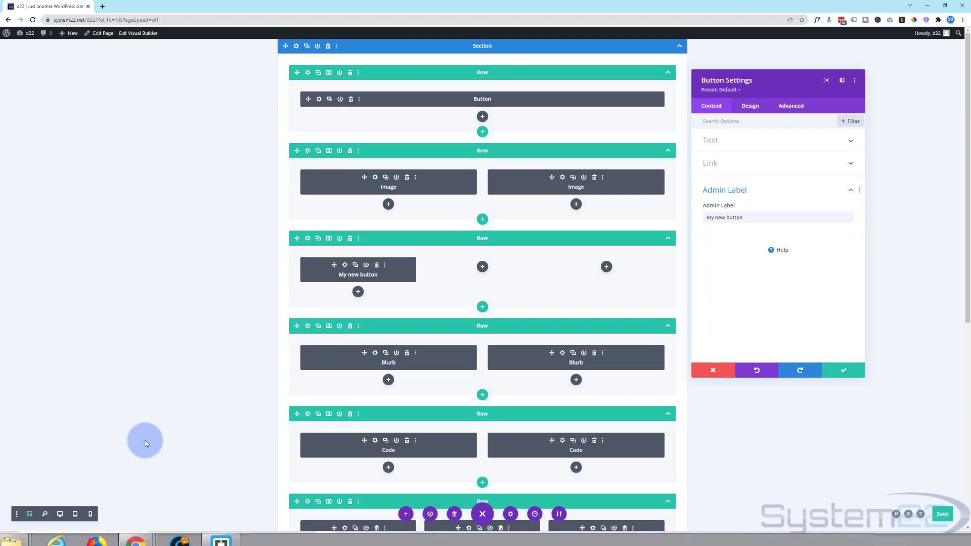
{"action": "left_click", "coordinate": [60, 515]}
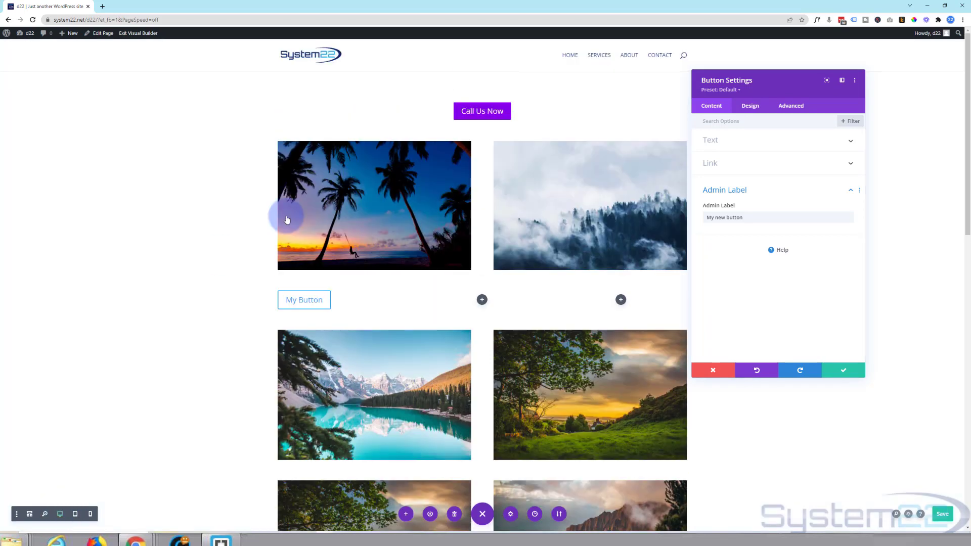
Try right alignment for the button in its design settings and settle on center alignment
{"action": "left_click", "coordinate": [751, 109]}
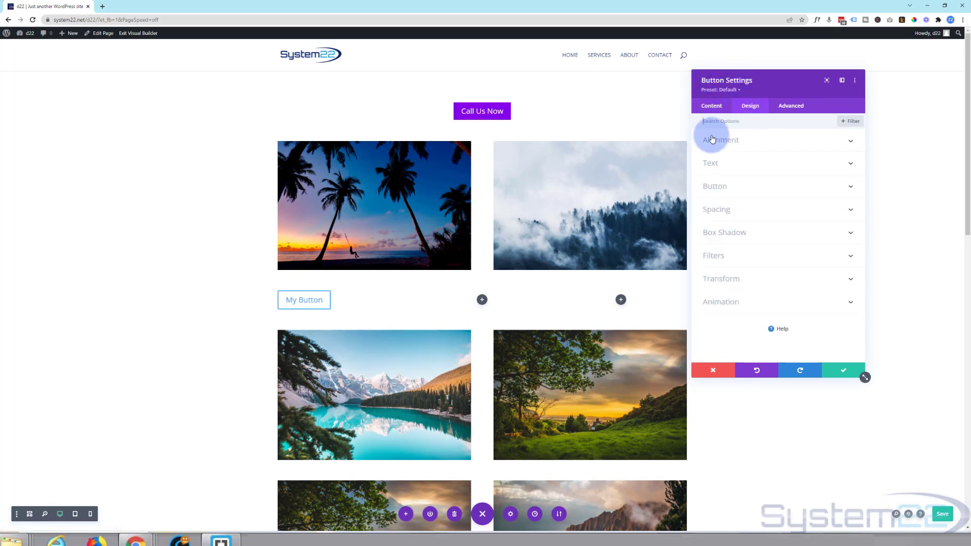
{"action": "left_click", "coordinate": [786, 145]}
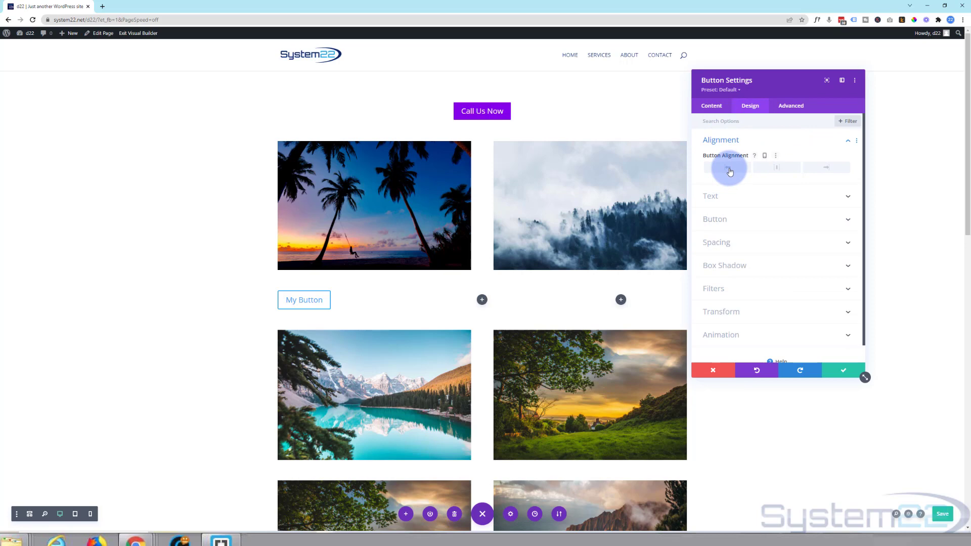
{"action": "left_click", "coordinate": [780, 170]}
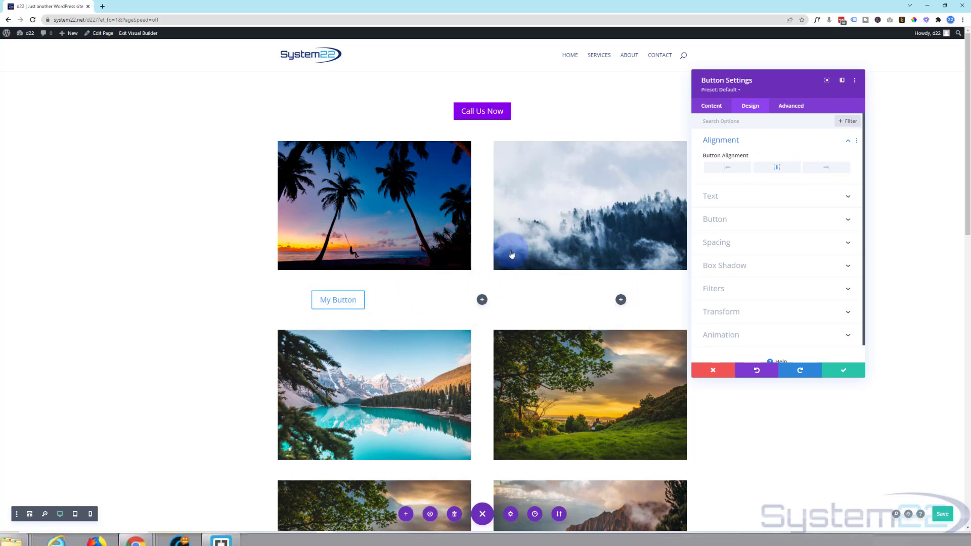
{"action": "left_click", "coordinate": [823, 169]}
{"action": "left_click", "coordinate": [778, 168]}
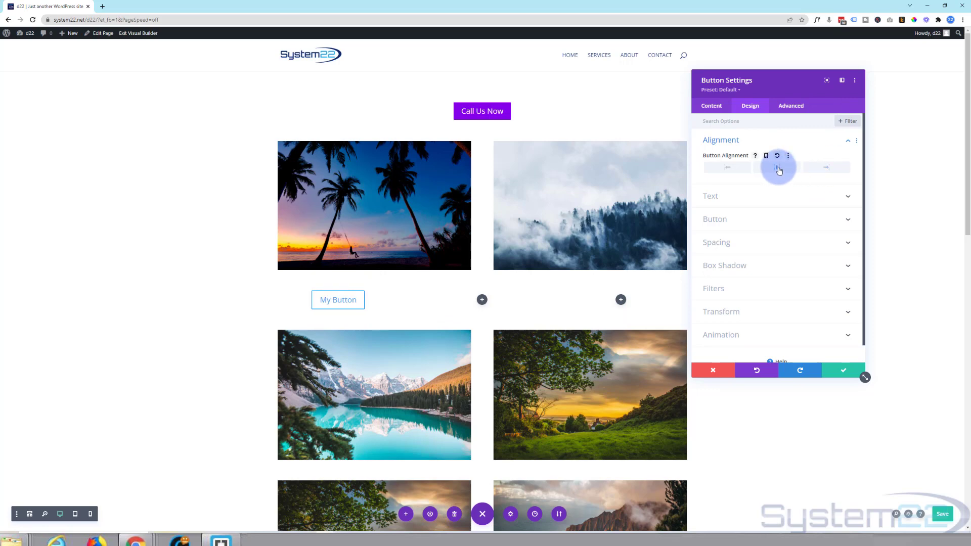
Turn on custom styles for the button in its design settings
{"action": "left_click", "coordinate": [762, 196]}
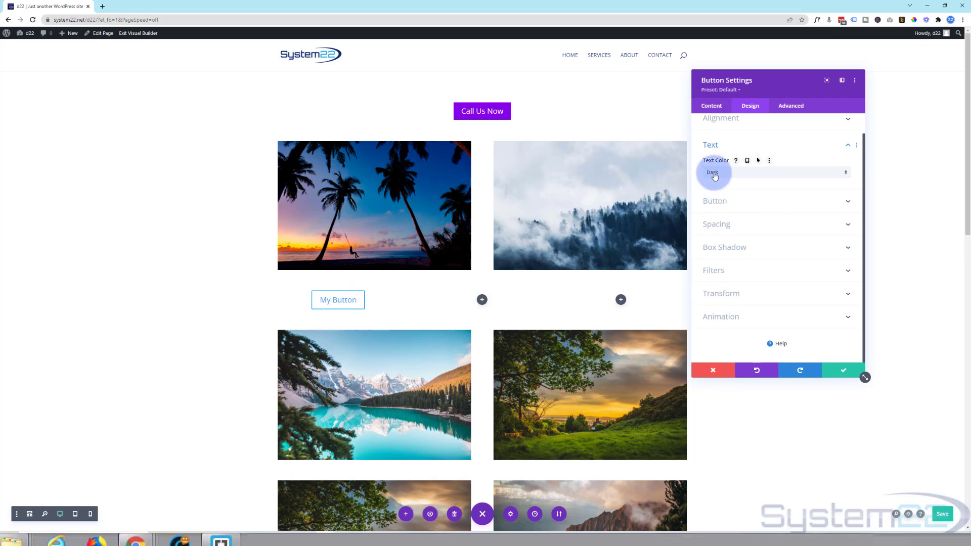
{"action": "left_click", "coordinate": [753, 201]}
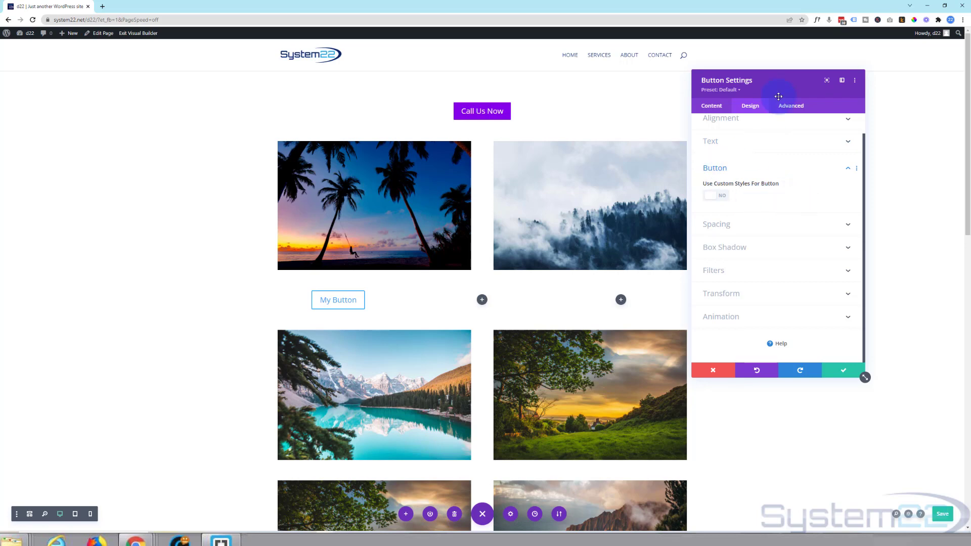
{"action": "left_click", "coordinate": [726, 197]}
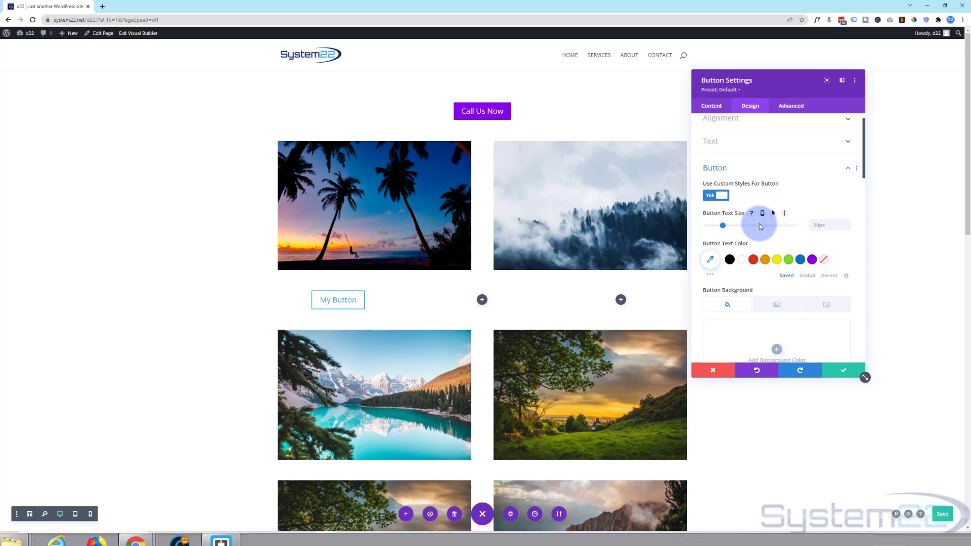
{"action": "scroll", "coordinate": [754, 228], "scroll_direction": "down", "scroll_amount": 1}
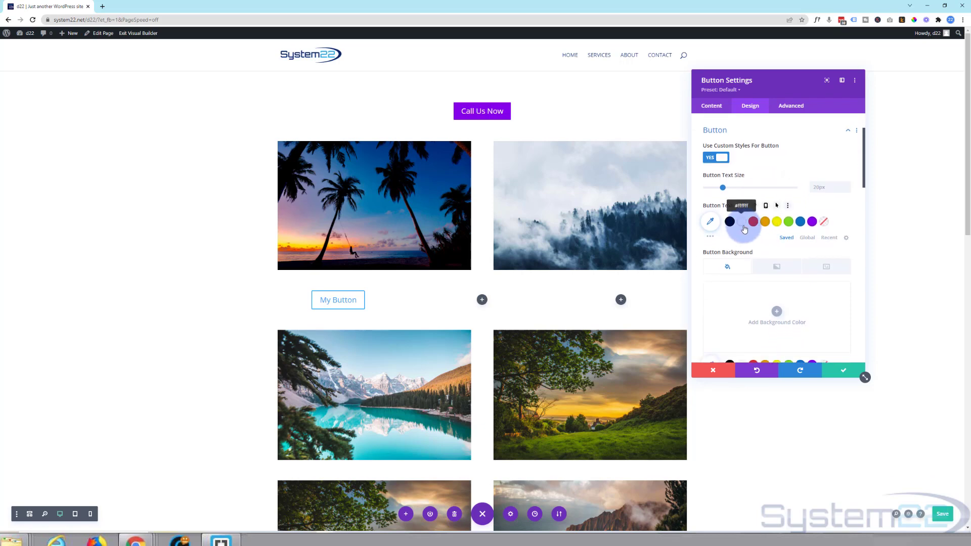
{"action": "scroll", "coordinate": [746, 227], "scroll_direction": "down", "scroll_amount": 2}
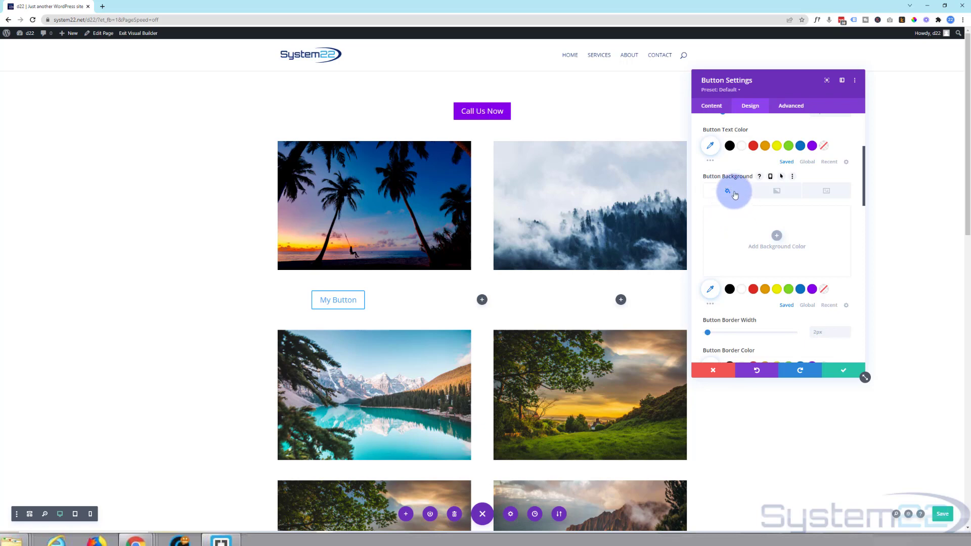
Add the default gradient to the button's background and set the button text color to white
{"action": "left_click", "coordinate": [783, 193]}
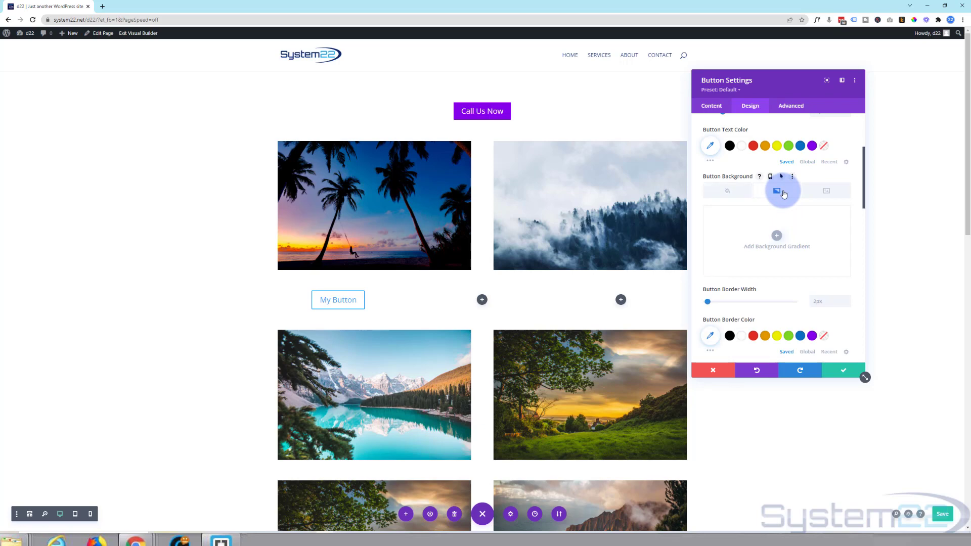
{"action": "left_click", "coordinate": [779, 238]}
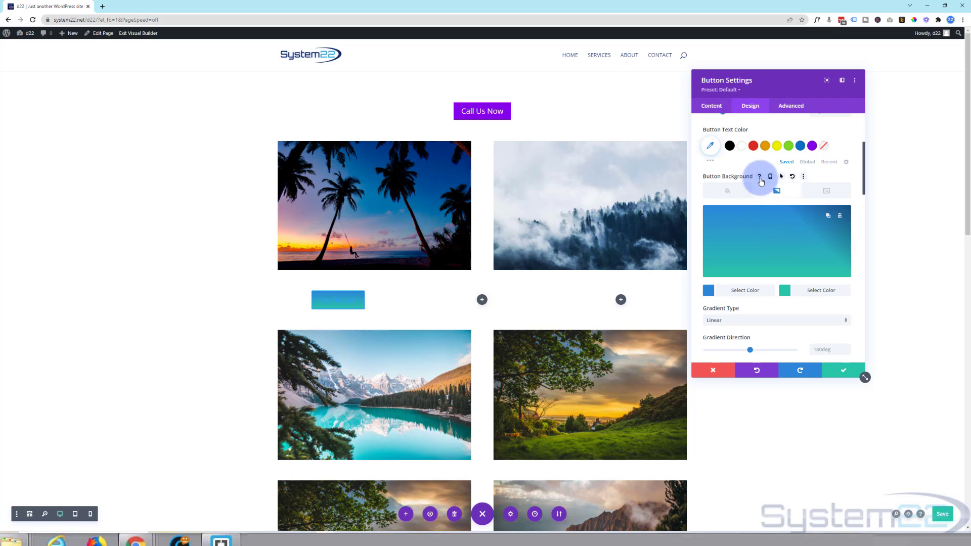
{"action": "left_click", "coordinate": [741, 147]}
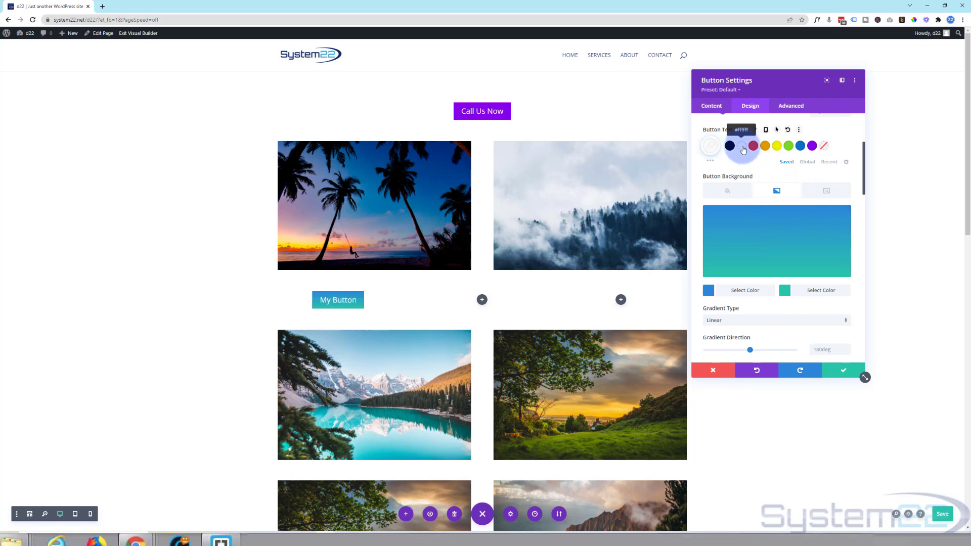
Change the button background's gradient type to Radial
{"action": "scroll", "coordinate": [772, 253], "scroll_direction": "down", "scroll_amount": 1}
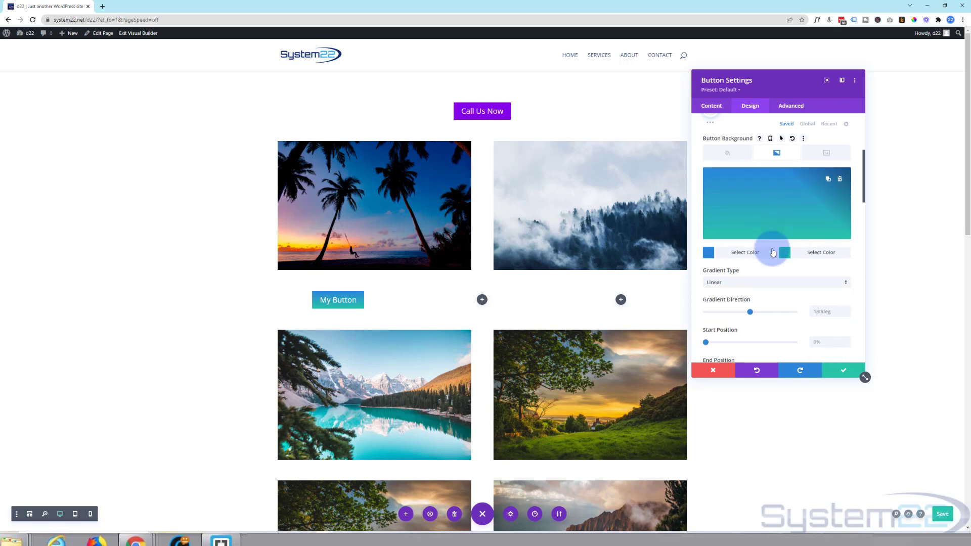
{"action": "scroll", "coordinate": [772, 252], "scroll_direction": "down", "scroll_amount": 1}
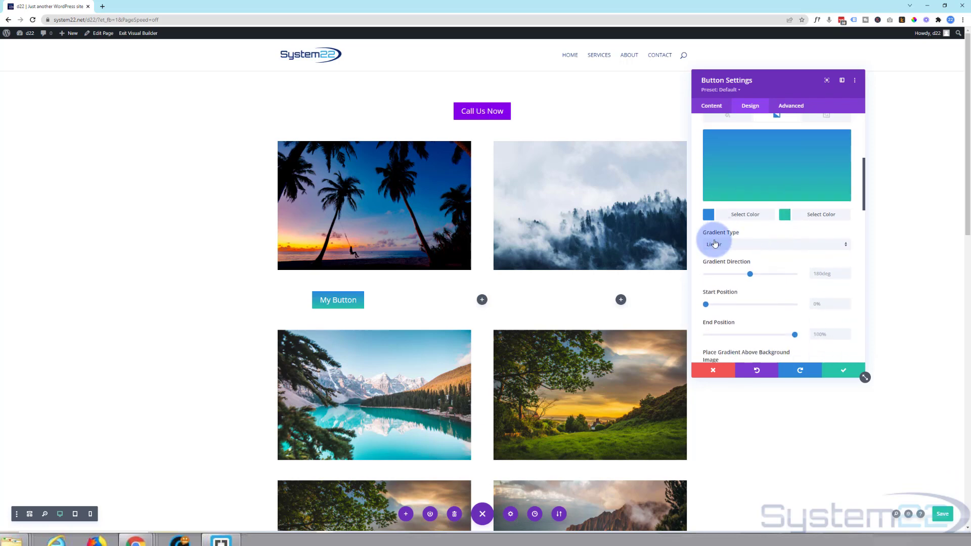
{"action": "left_click", "coordinate": [747, 245]}
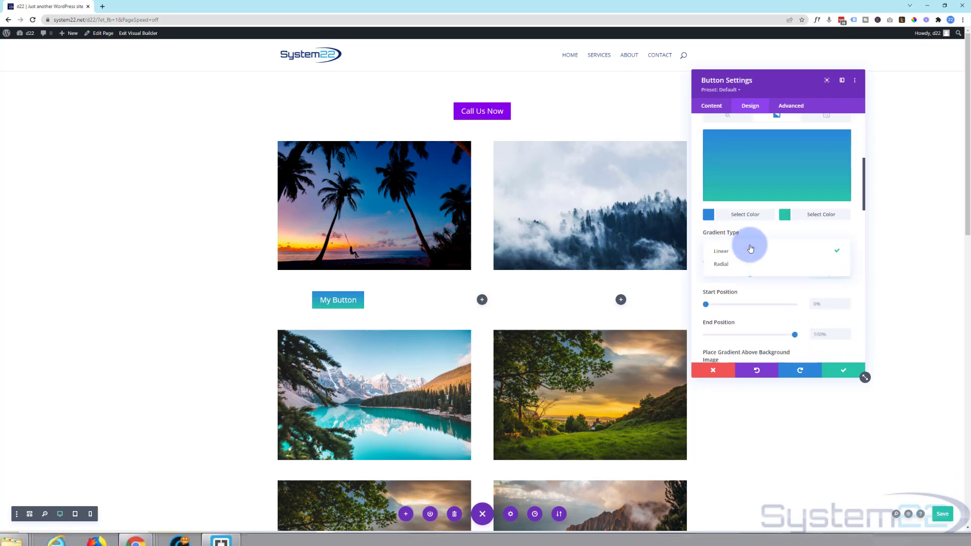
{"action": "left_click", "coordinate": [730, 268]}
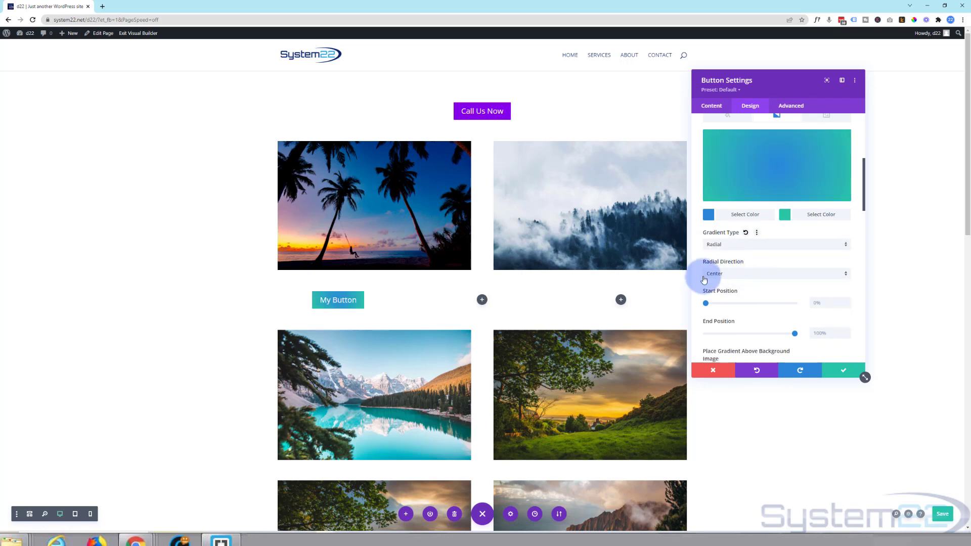
Try different start and end positions for the radial gradient, returning them to 0% and 100%
{"action": "scroll", "coordinate": [743, 281], "scroll_direction": "down", "scroll_amount": 2}
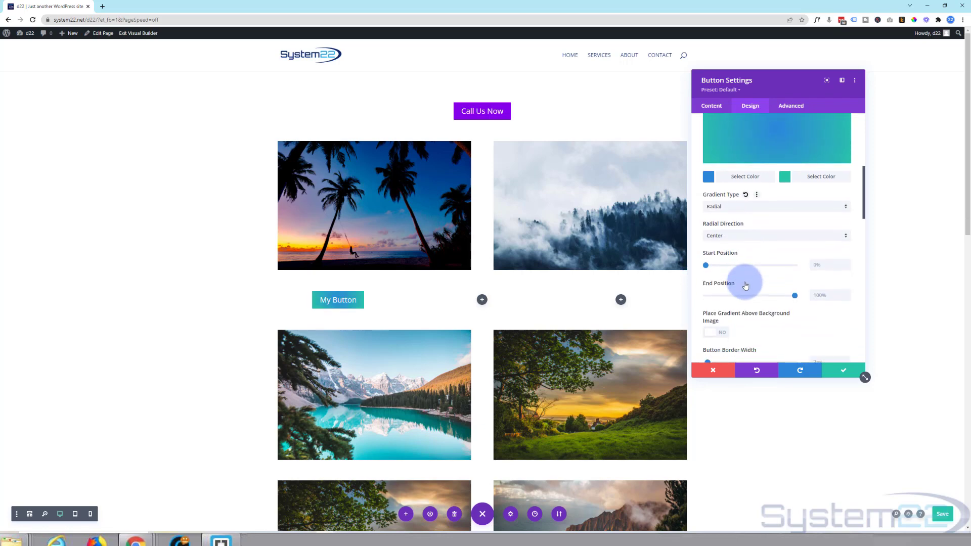
{"action": "left_click_drag", "start_coordinate": [706, 230], "coordinate": [716, 230]}
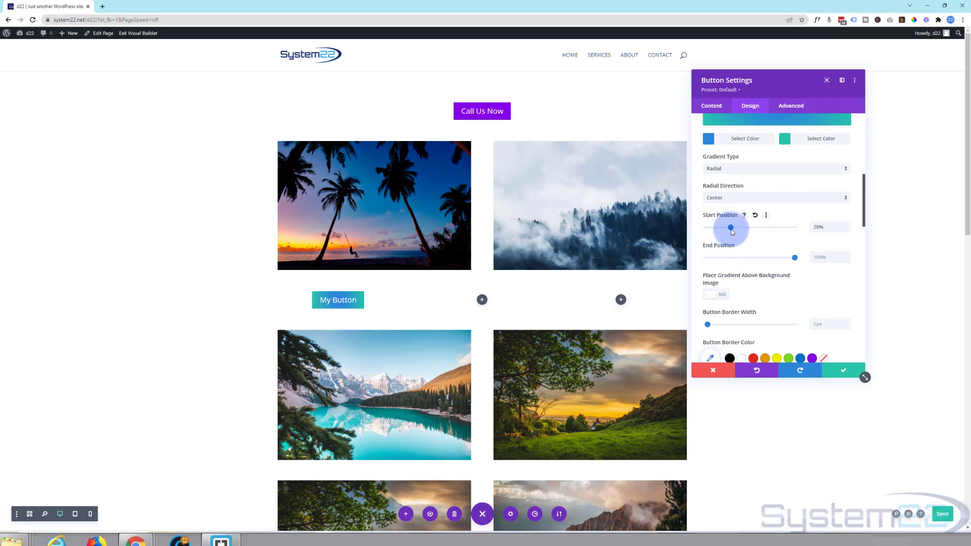
{"action": "left_click_drag", "start_coordinate": [794, 258], "coordinate": [696, 229]}
{"action": "left_click_drag", "start_coordinate": [742, 258], "coordinate": [803, 260]}
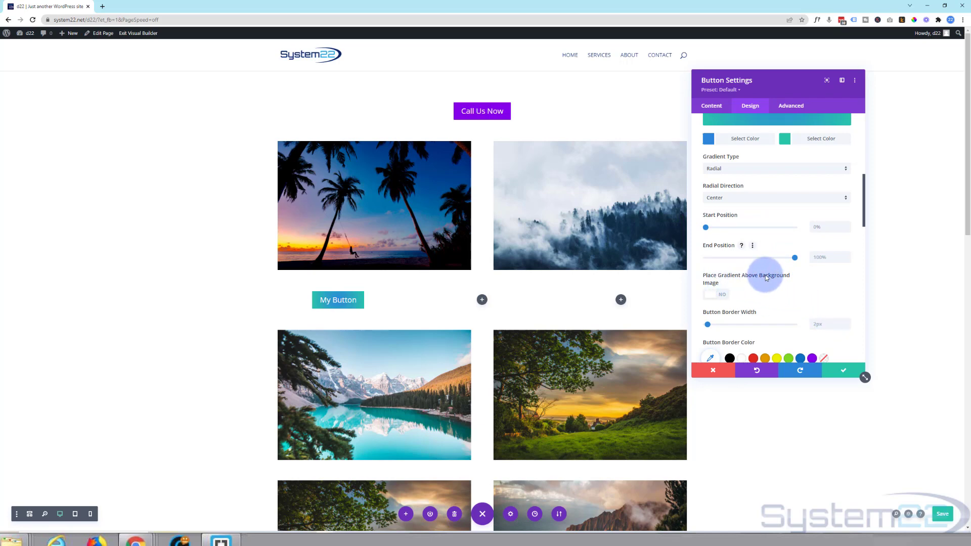
Set the button's border color to red (#e02b20), try thicker border widths, and settle on 0px
{"action": "scroll", "coordinate": [766, 274], "scroll_direction": "down", "scroll_amount": 1}
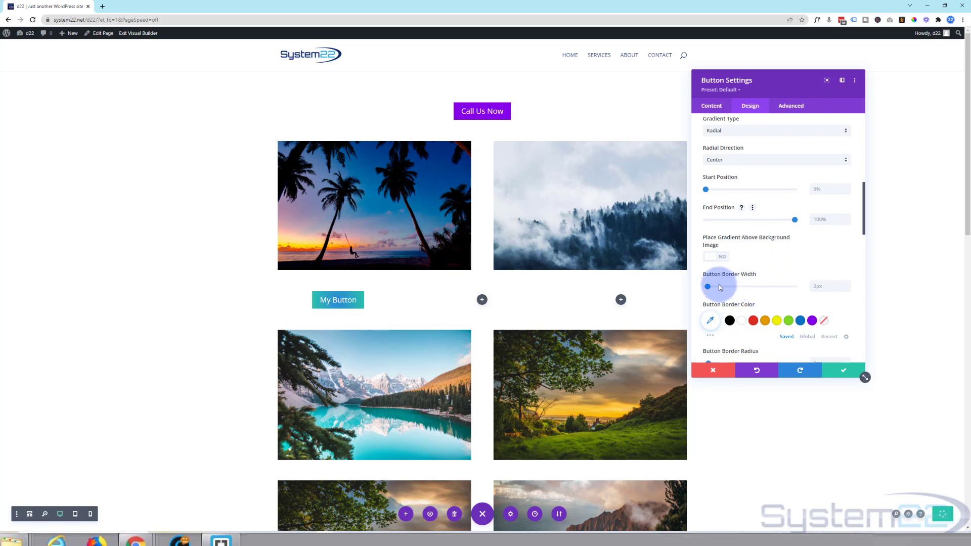
{"action": "left_click", "coordinate": [754, 322]}
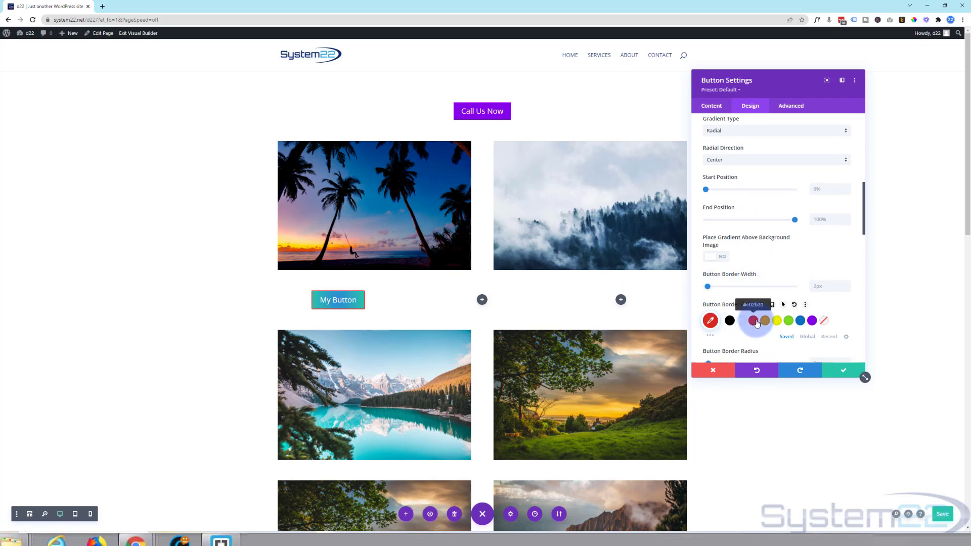
{"action": "scroll", "coordinate": [848, 283], "scroll_direction": "up", "scroll_amount": 2}
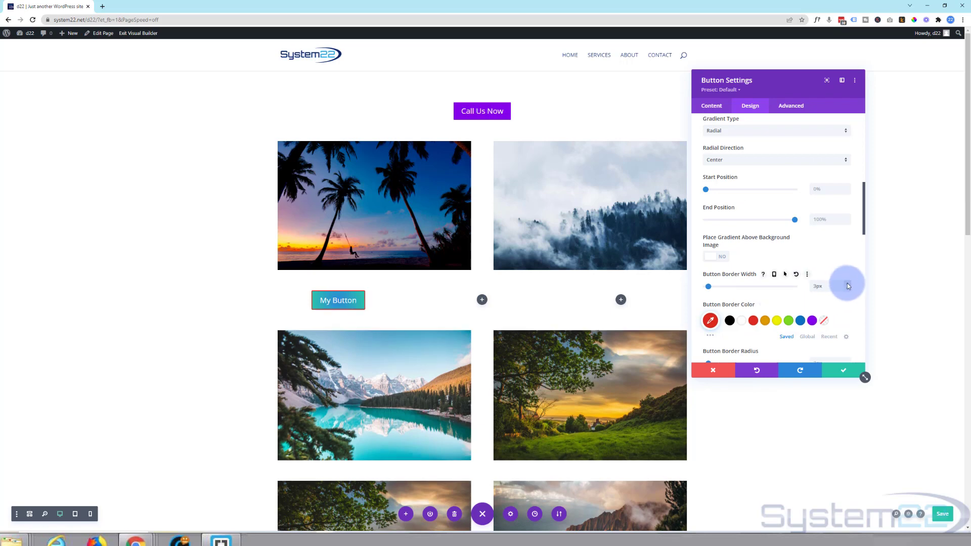
{"action": "scroll", "coordinate": [848, 288], "scroll_direction": "down", "scroll_amount": 1}
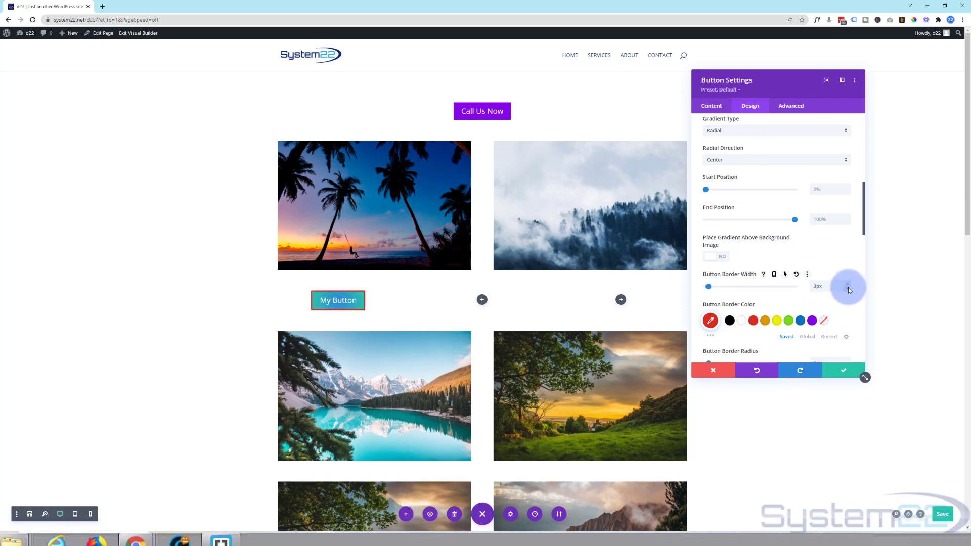
{"action": "left_click_drag", "start_coordinate": [714, 288], "coordinate": [701, 288]}
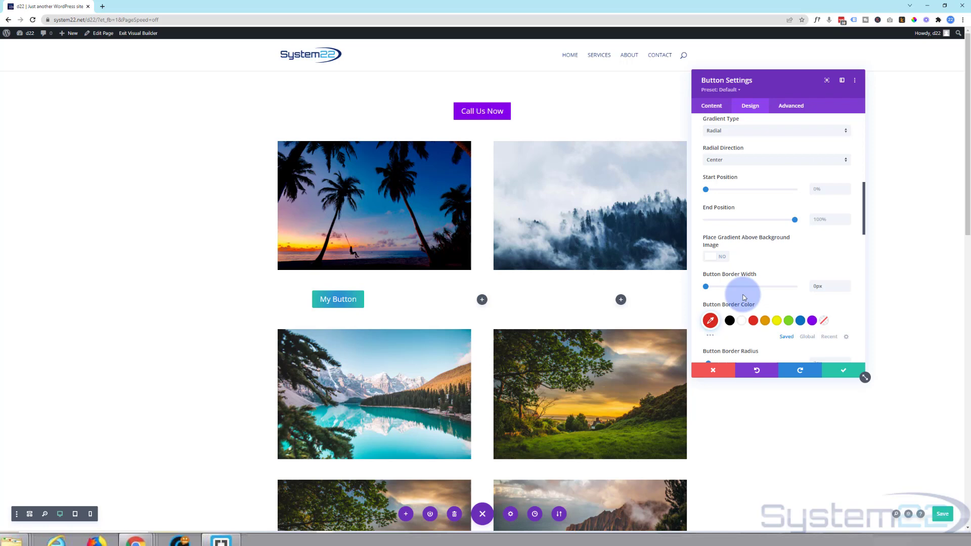
Give the button background's hover state a red-to-purple gradient, return to the desktop state, and save the button settings
{"action": "scroll", "coordinate": [744, 296], "scroll_direction": "up", "scroll_amount": 5}
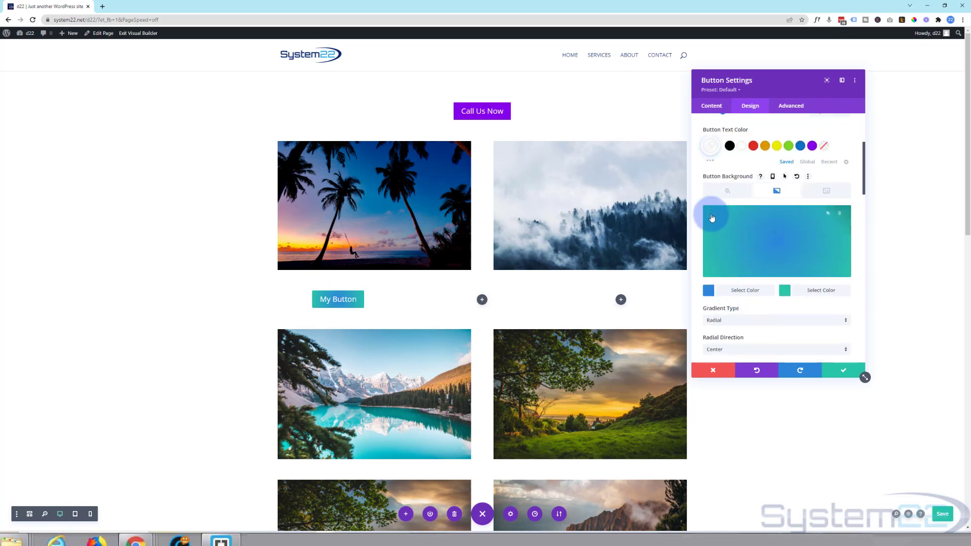
{"action": "left_click", "coordinate": [781, 177]}
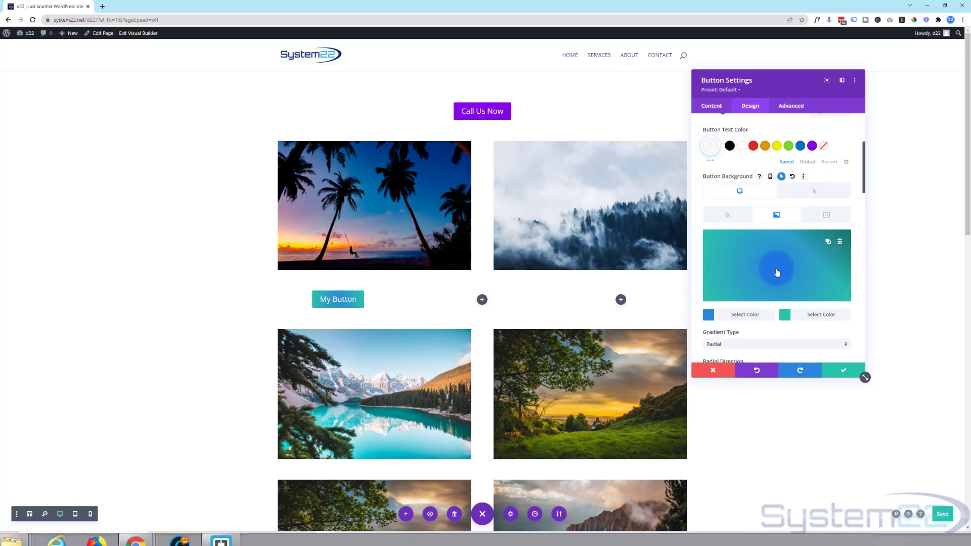
{"action": "left_click", "coordinate": [820, 195]}
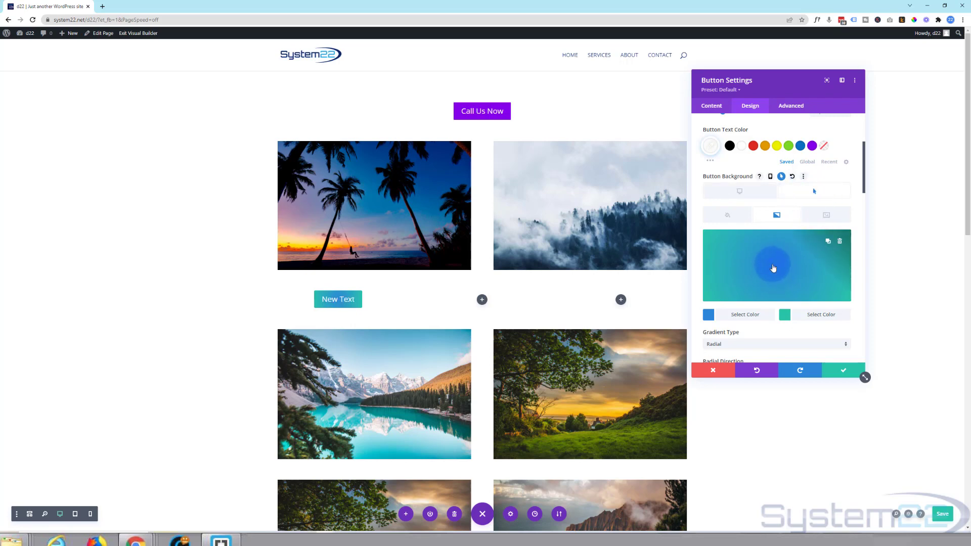
{"action": "left_click", "coordinate": [744, 315]}
{"action": "left_click", "coordinate": [753, 313]}
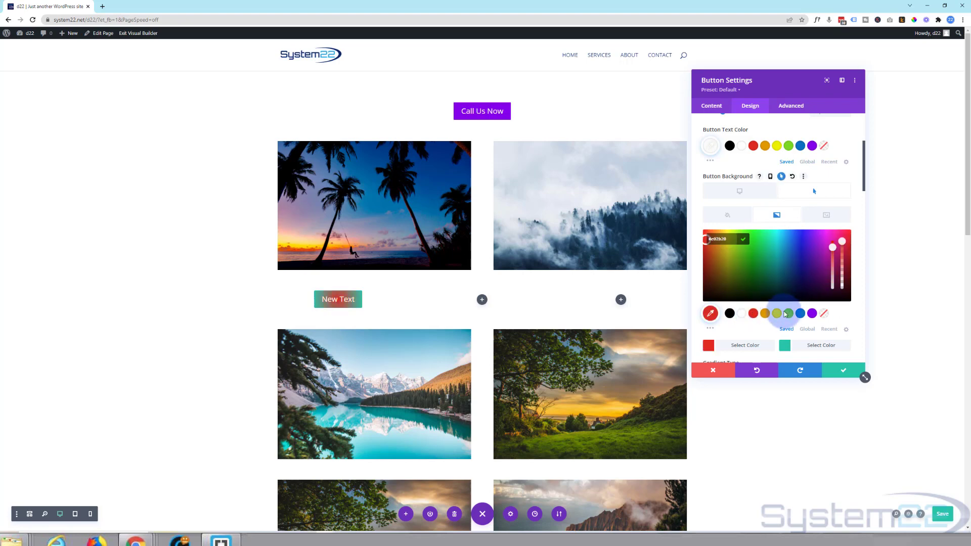
{"action": "left_click", "coordinate": [814, 344]}
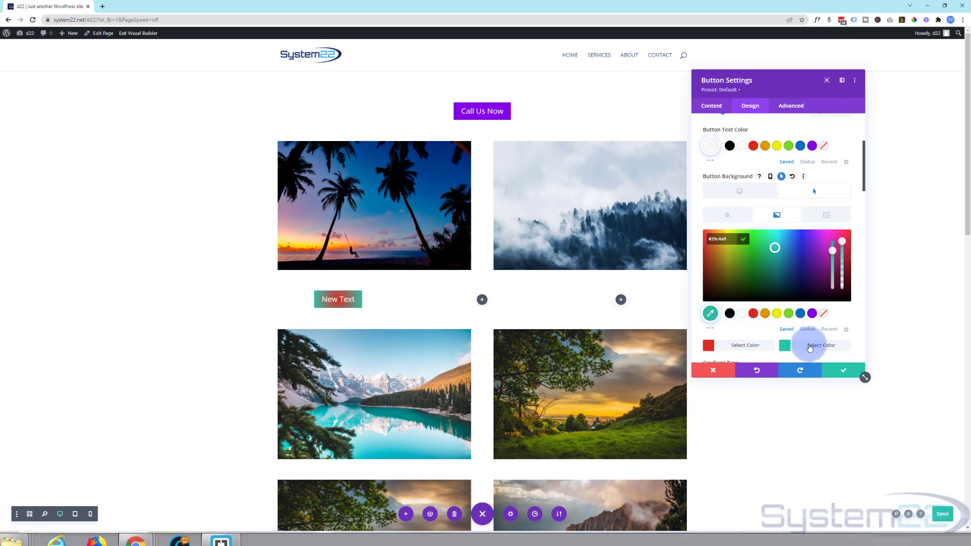
{"action": "left_click", "coordinate": [812, 314]}
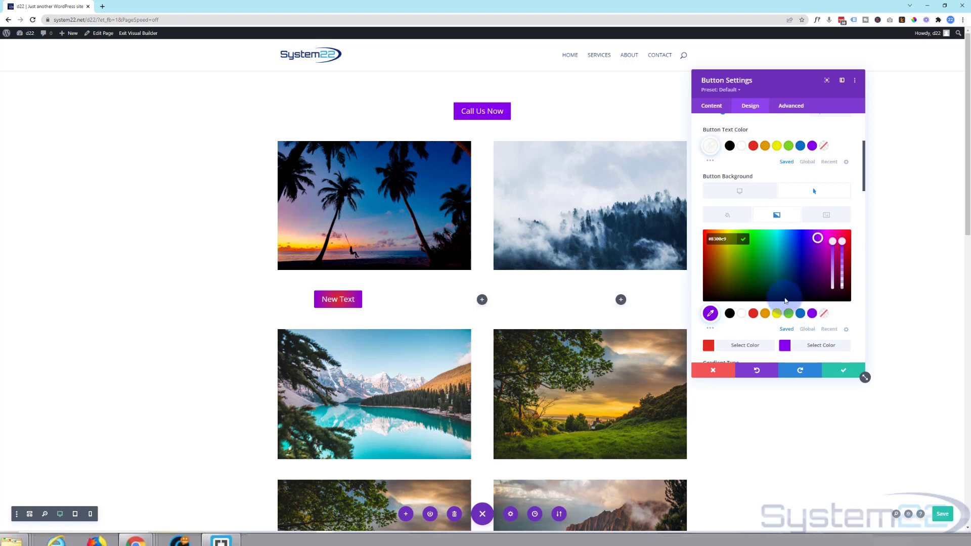
{"action": "left_click", "coordinate": [741, 191]}
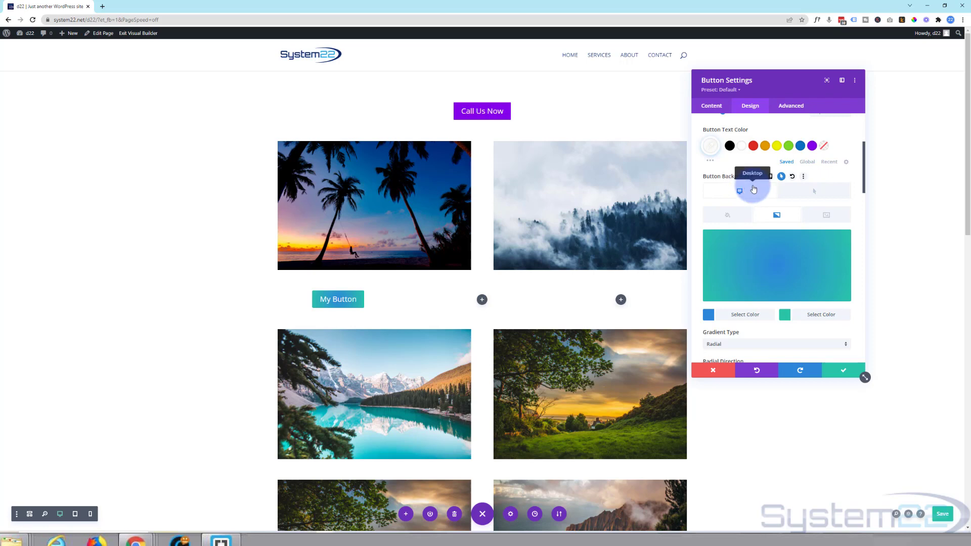
{"action": "left_click", "coordinate": [843, 373]}
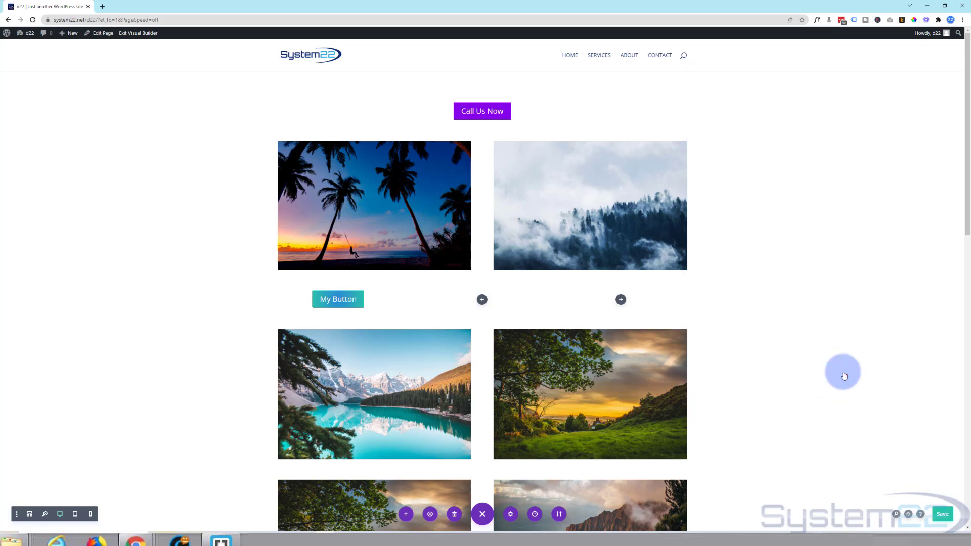
Insert a new Button module in the empty middle column beside "My Button"
{"action": "left_click", "coordinate": [481, 301]}
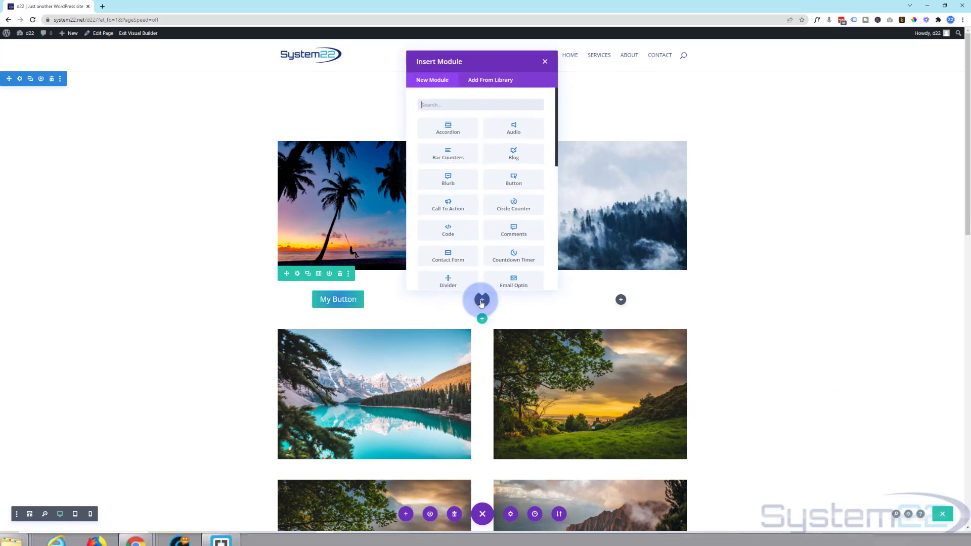
{"action": "left_click", "coordinate": [453, 215]}
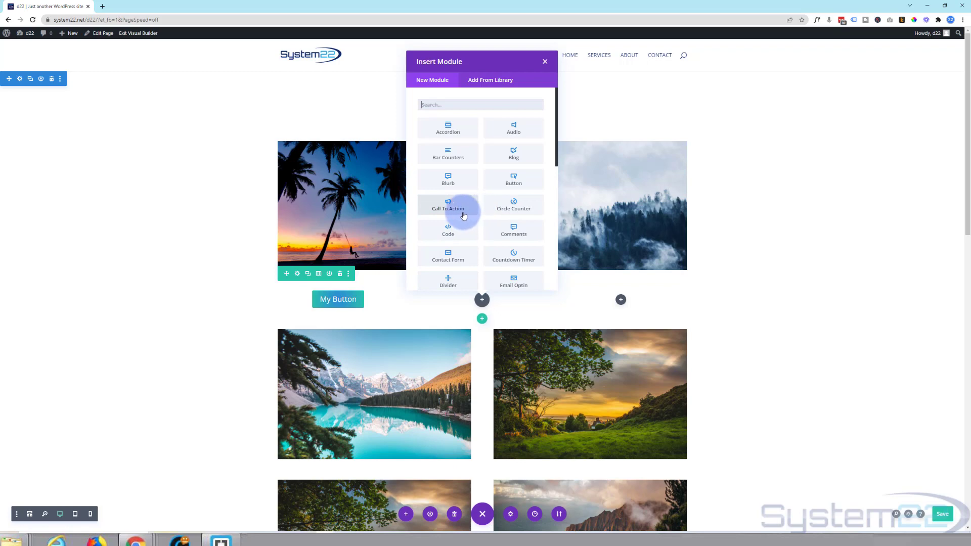
{"action": "left_click", "coordinate": [518, 183]}
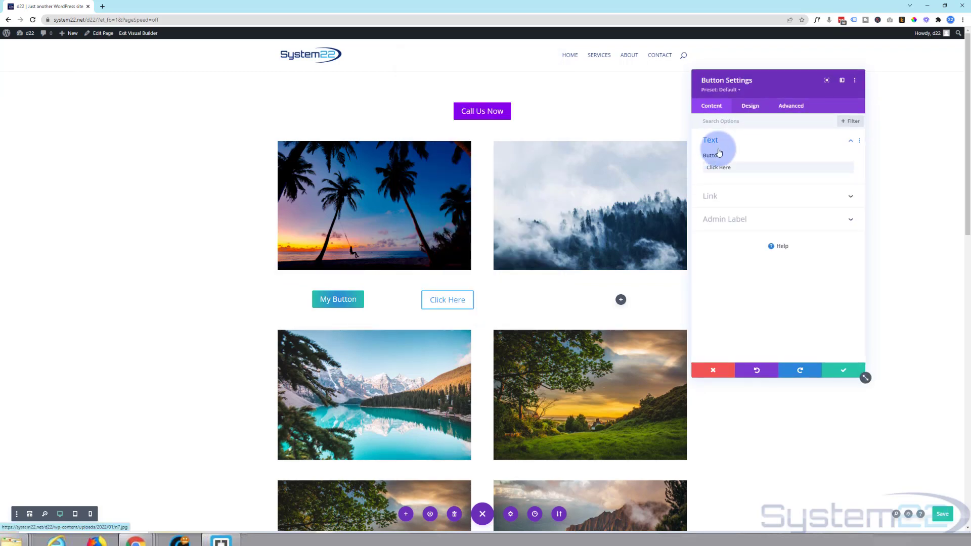
Set the new button's link URL to the placeholder "#"
{"action": "left_click", "coordinate": [729, 196]}
{"action": "left_click", "coordinate": [724, 194]}
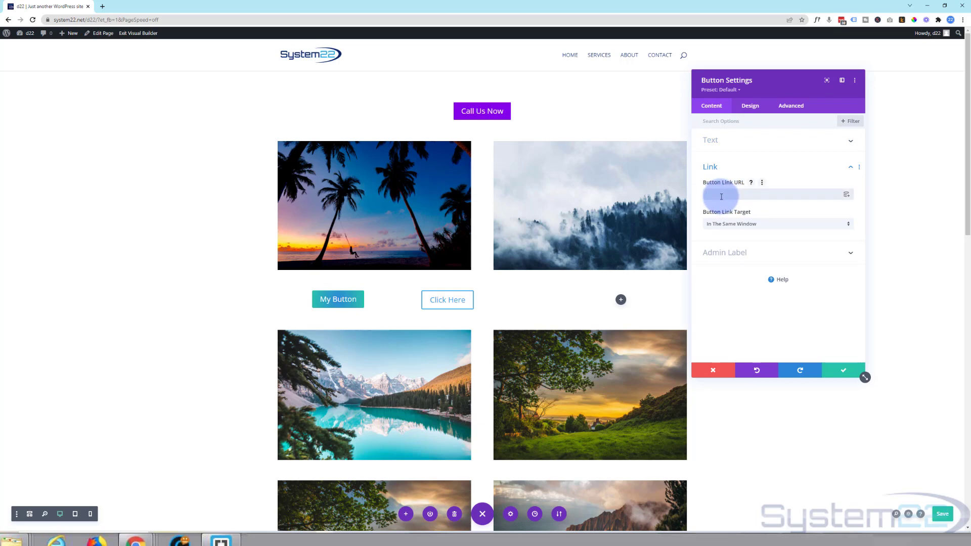
{"action": "type", "text": "#"}
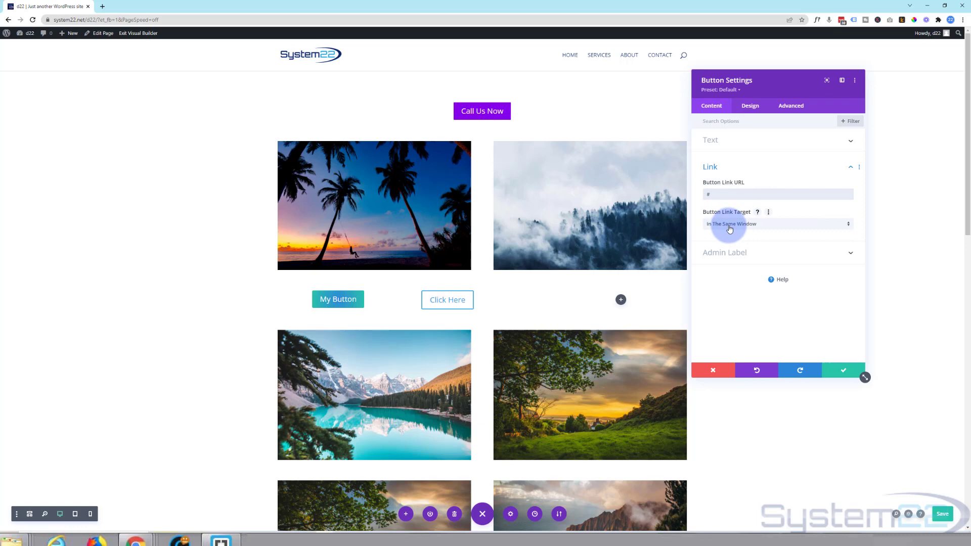
Center-align the new button in its design settings
{"action": "left_click", "coordinate": [755, 109]}
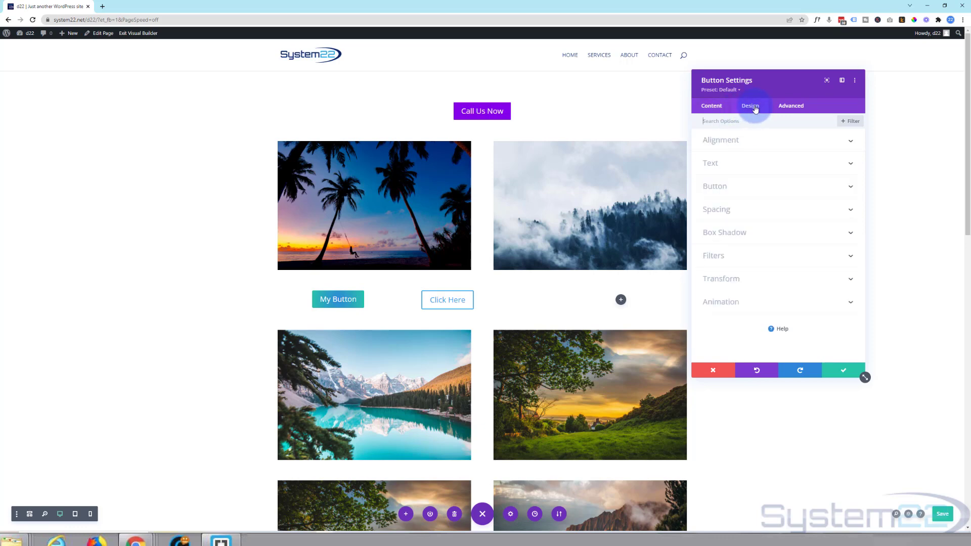
{"action": "left_click", "coordinate": [767, 140]}
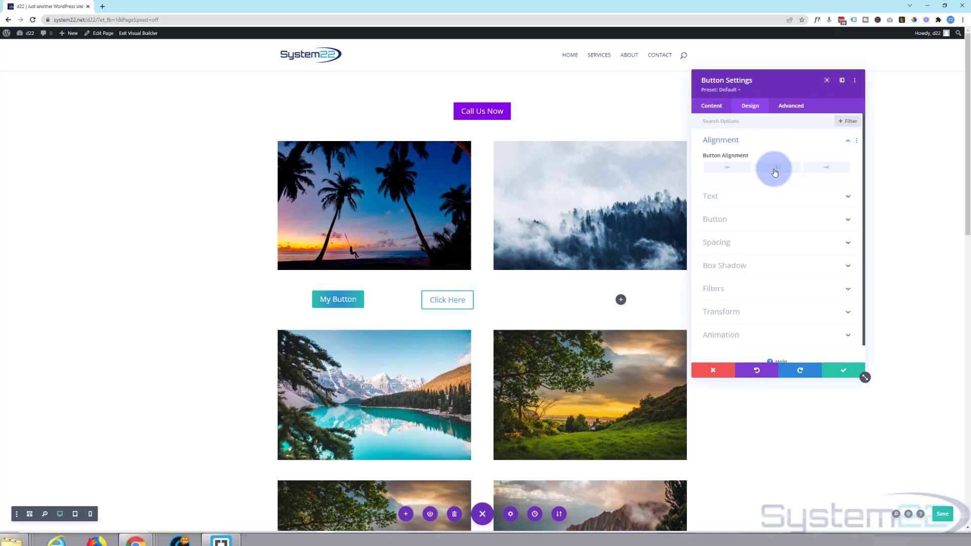
{"action": "left_click", "coordinate": [776, 168]}
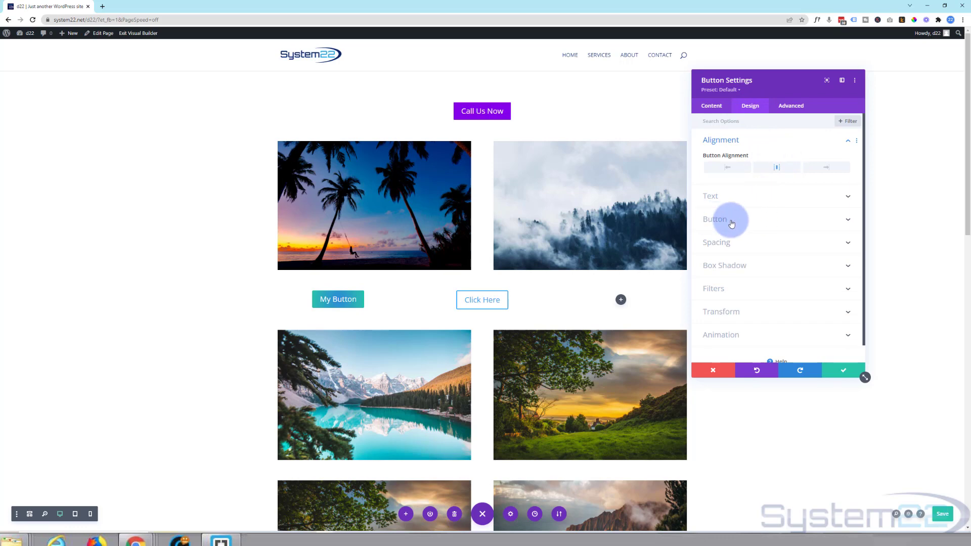
Turn on custom styles for the new button and set its text color to white
{"action": "left_click", "coordinate": [759, 223]}
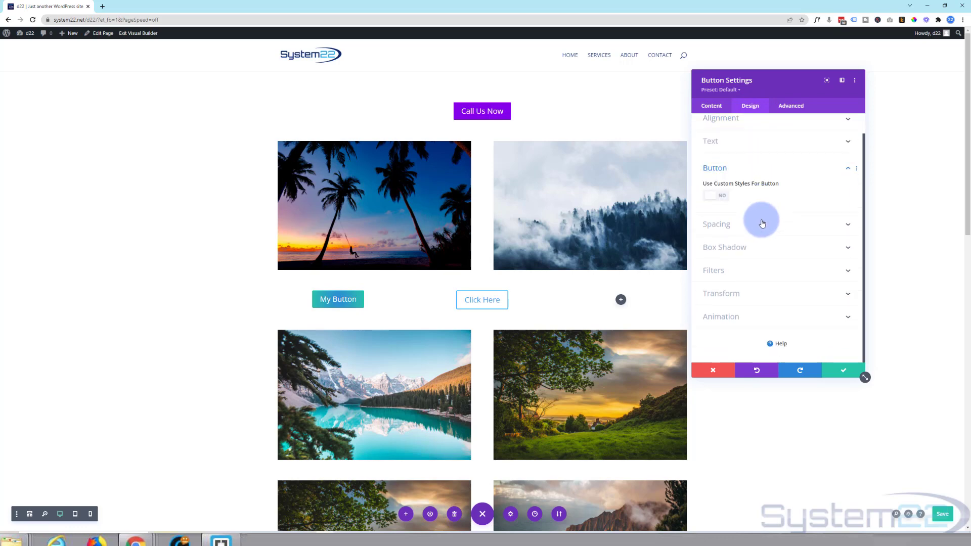
{"action": "left_click", "coordinate": [722, 197]}
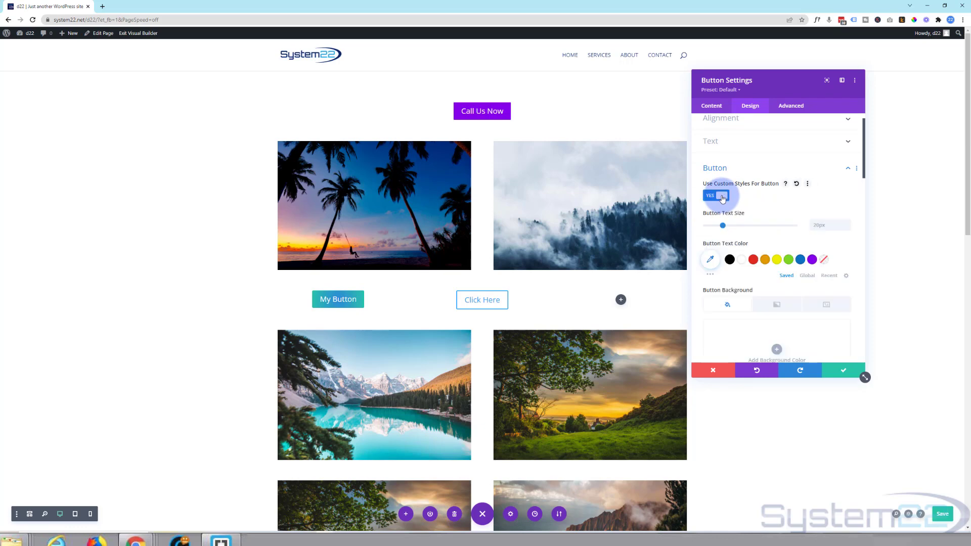
{"action": "scroll", "coordinate": [748, 197], "scroll_direction": "down", "scroll_amount": 2}
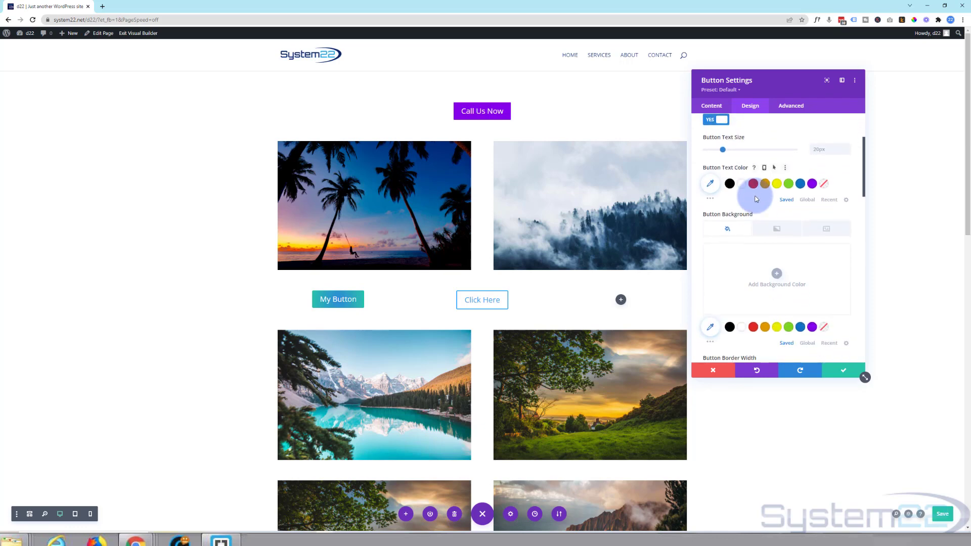
{"action": "left_click", "coordinate": [742, 185]}
{"action": "scroll", "coordinate": [746, 195], "scroll_direction": "down", "scroll_amount": 2}
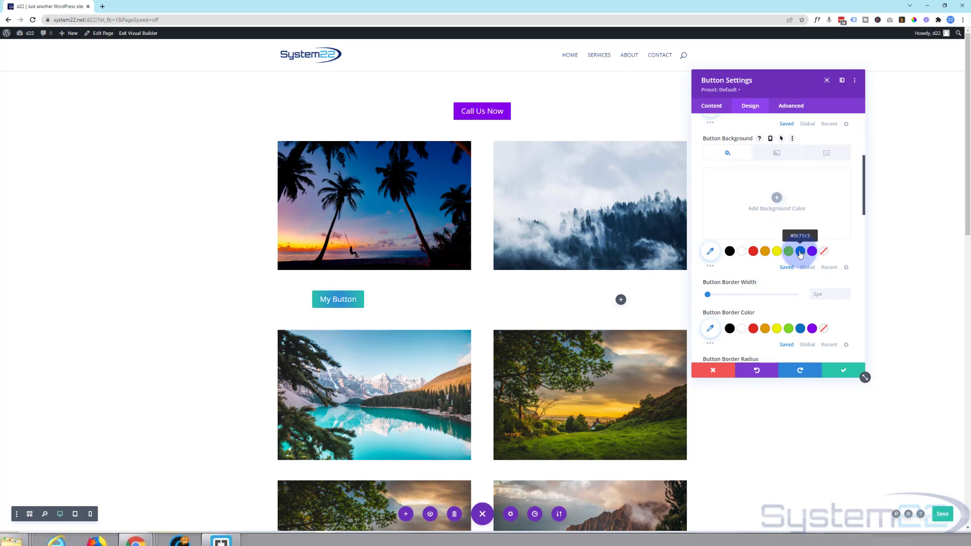
Set the middle button's background color to blue #0c71c3 and its hover background color to purple
{"action": "left_click", "coordinate": [799, 251]}
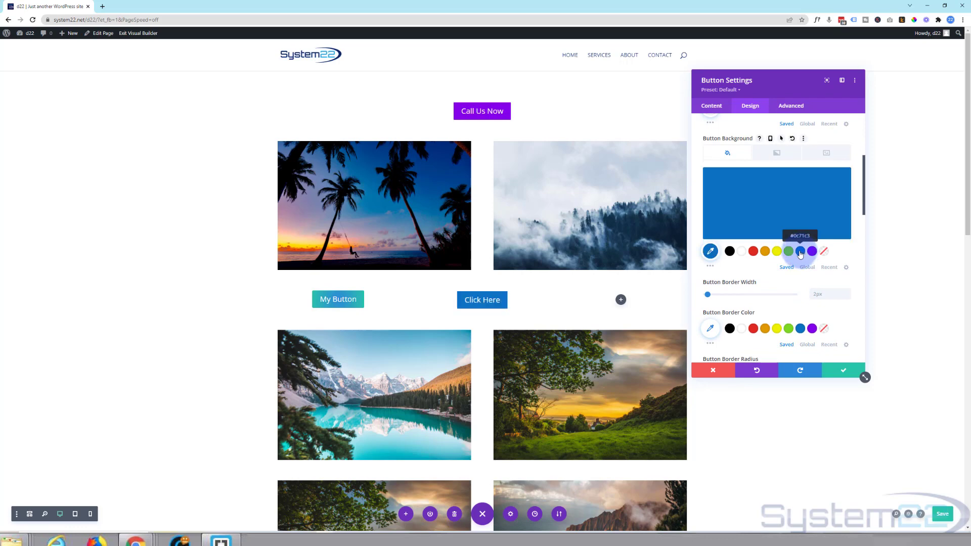
{"action": "left_click", "coordinate": [783, 141]}
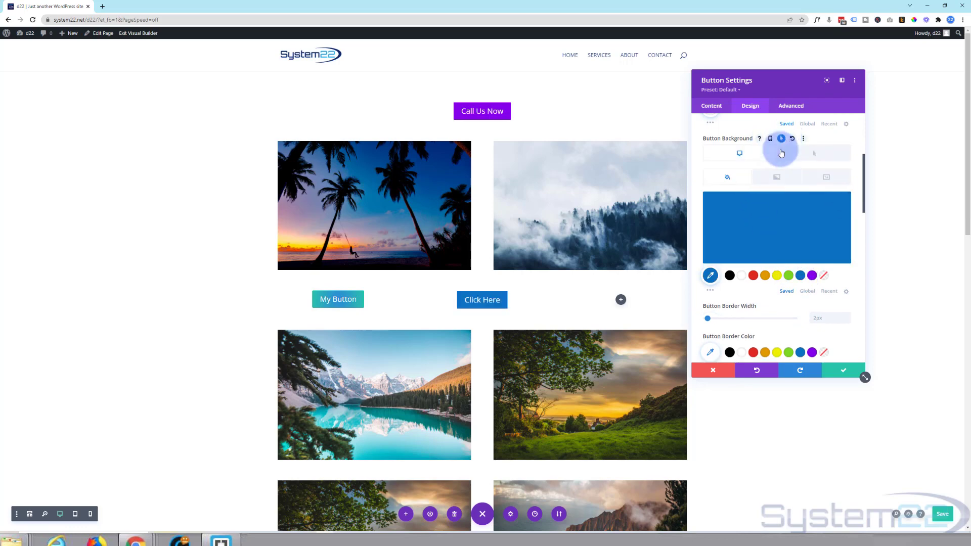
{"action": "left_click", "coordinate": [812, 277]}
Set the button's border width to 0px and its border radius to 50px
{"action": "scroll", "coordinate": [761, 259], "scroll_direction": "down", "scroll_amount": 3}
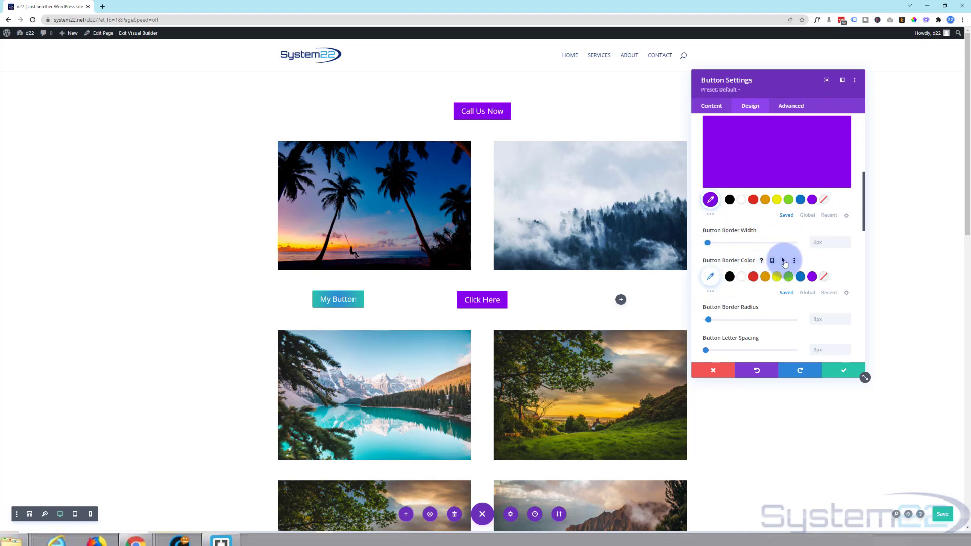
{"action": "left_click_drag", "start_coordinate": [705, 242], "coordinate": [700, 241]}
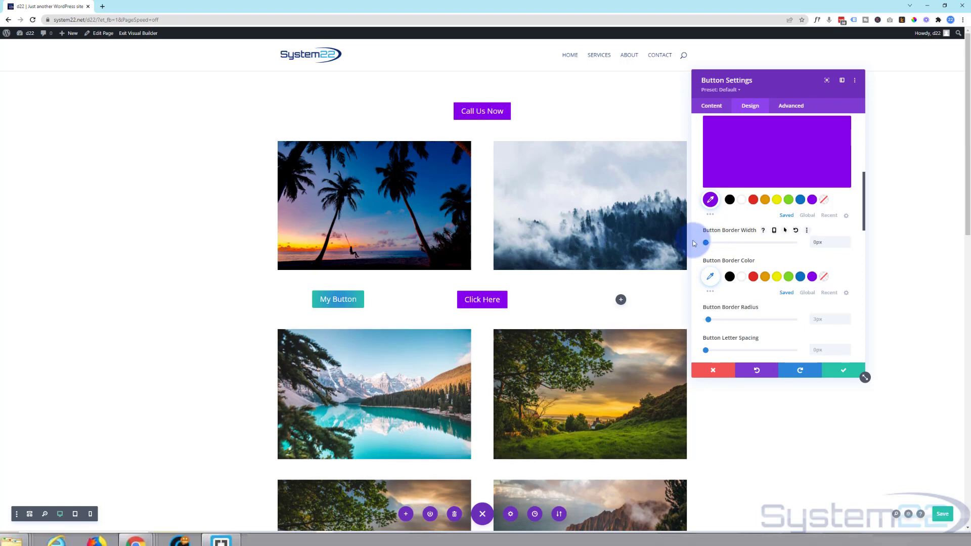
{"action": "scroll", "coordinate": [734, 248], "scroll_direction": "down", "scroll_amount": 1}
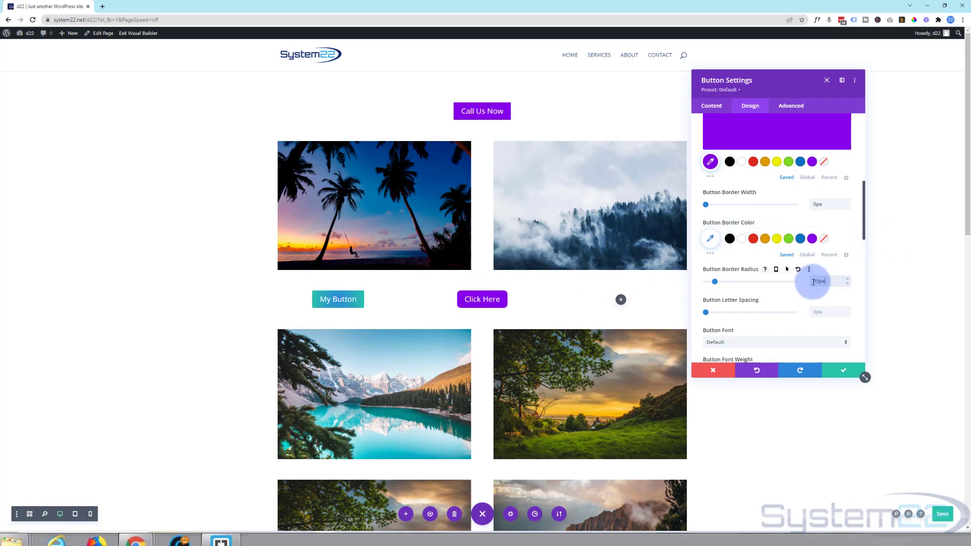
{"action": "left_click_drag", "start_coordinate": [813, 282], "coordinate": [819, 281]}
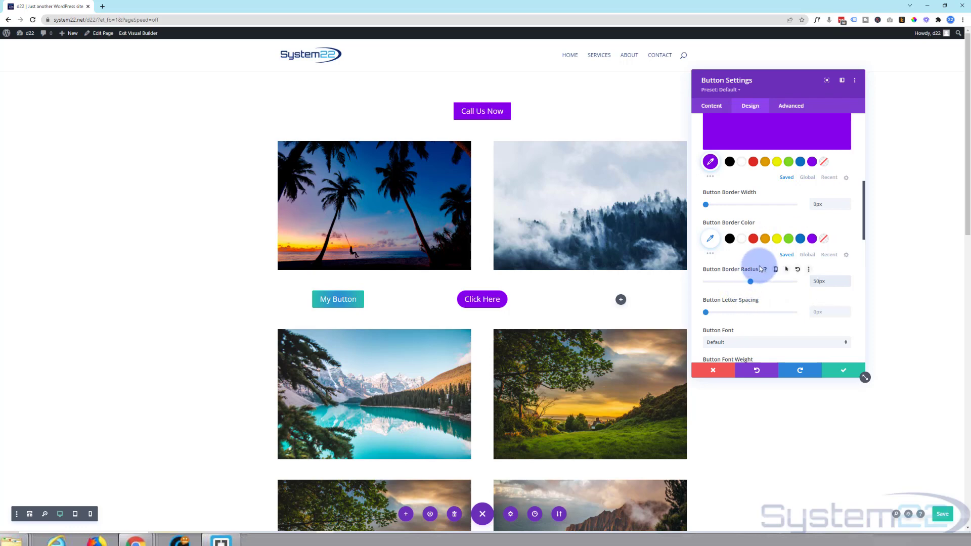
Try a letter spacing of 4px on the button text and return it to 0px
{"action": "scroll", "coordinate": [748, 266], "scroll_direction": "down", "scroll_amount": 1}
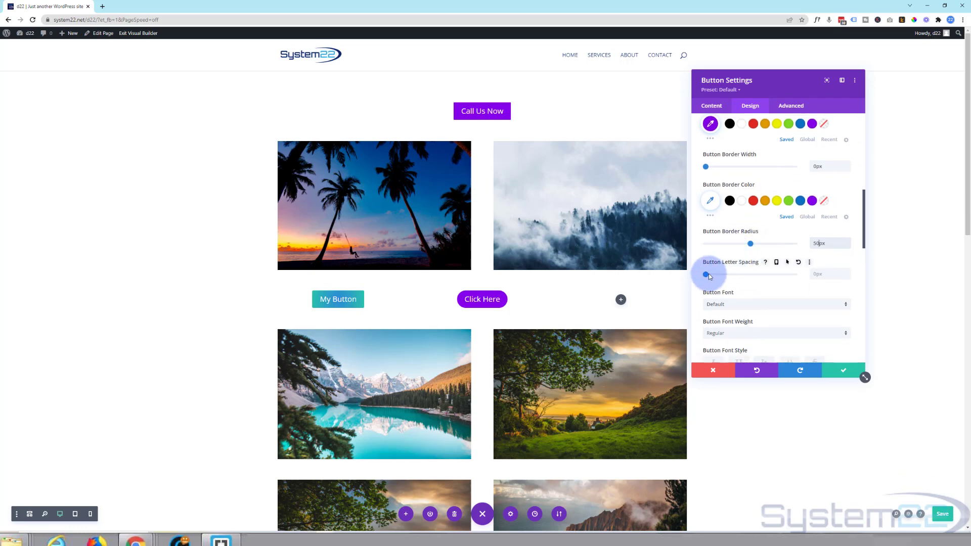
{"action": "left_click_drag", "start_coordinate": [706, 274], "coordinate": [709, 275]}
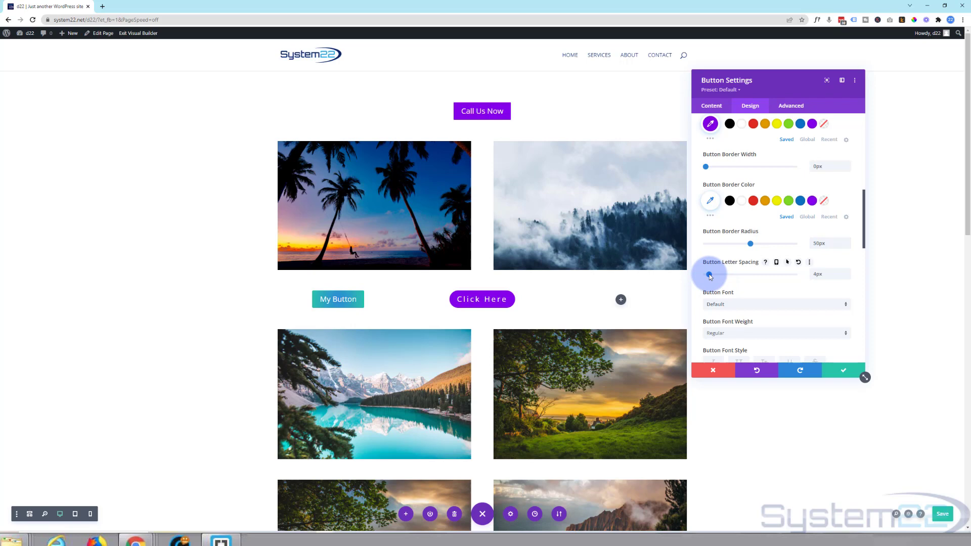
{"action": "left_click_drag", "start_coordinate": [709, 276], "coordinate": [706, 276]}
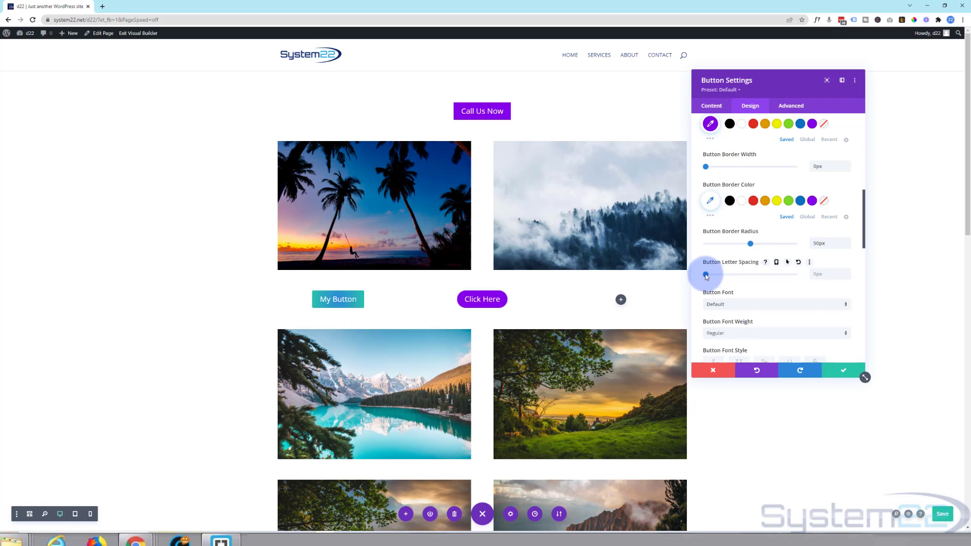
Look through the available button fonts and font weights, keeping the Default font and Regular weight
{"action": "scroll", "coordinate": [746, 286], "scroll_direction": "down", "scroll_amount": 3}
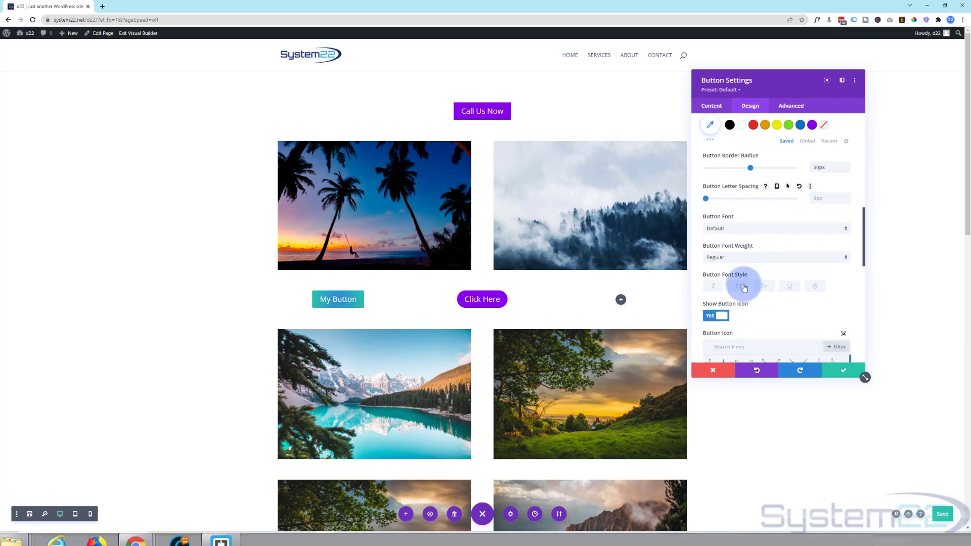
{"action": "left_click", "coordinate": [763, 230]}
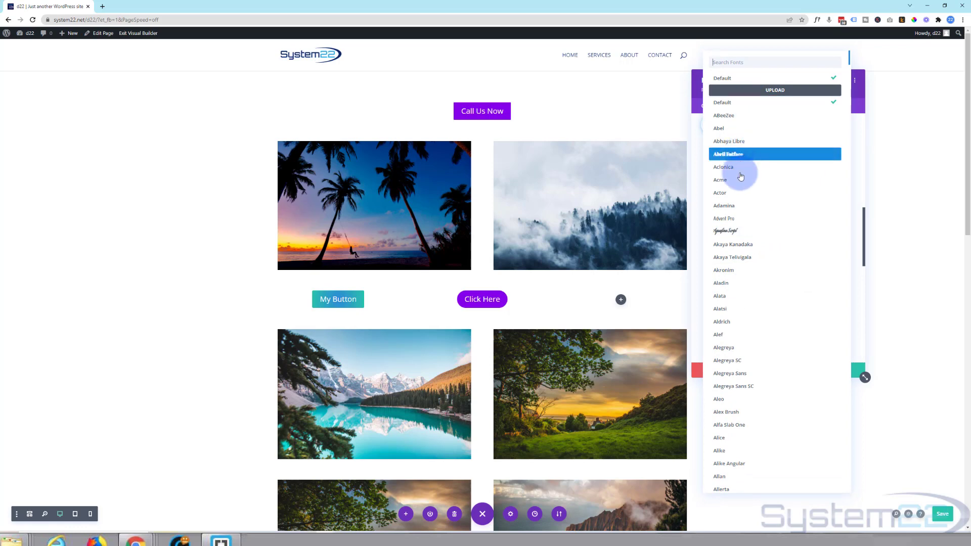
{"action": "left_click", "coordinate": [734, 272]}
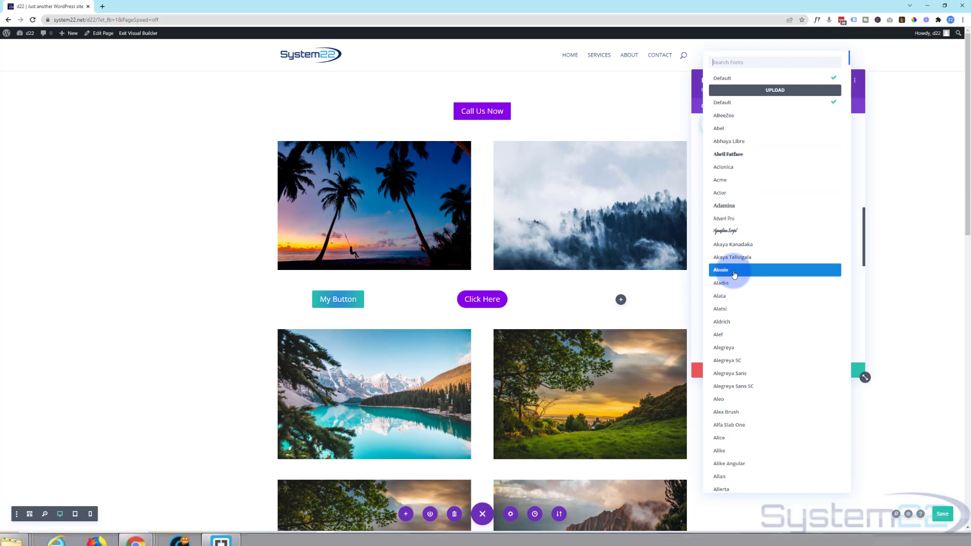
{"action": "left_click", "coordinate": [722, 78]}
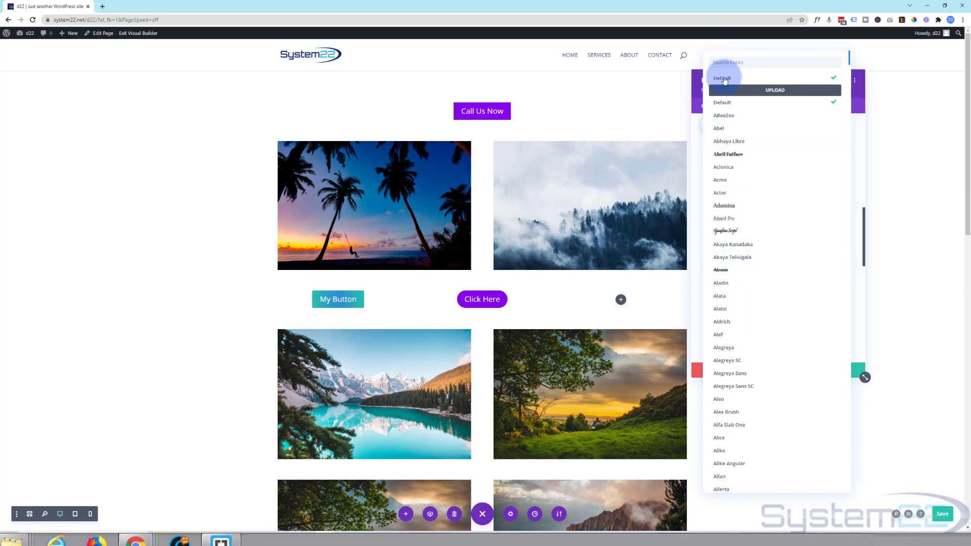
{"action": "left_click", "coordinate": [749, 143]}
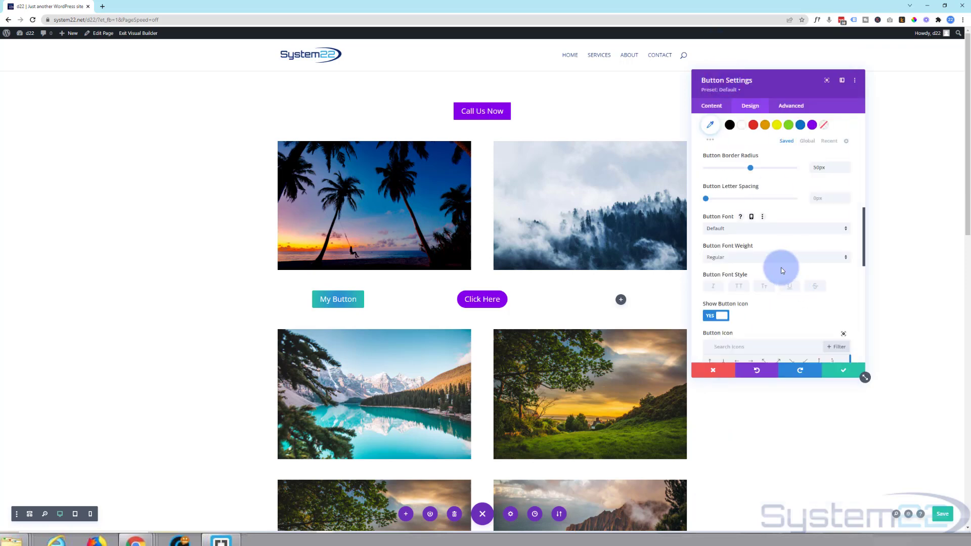
{"action": "left_click", "coordinate": [745, 257]}
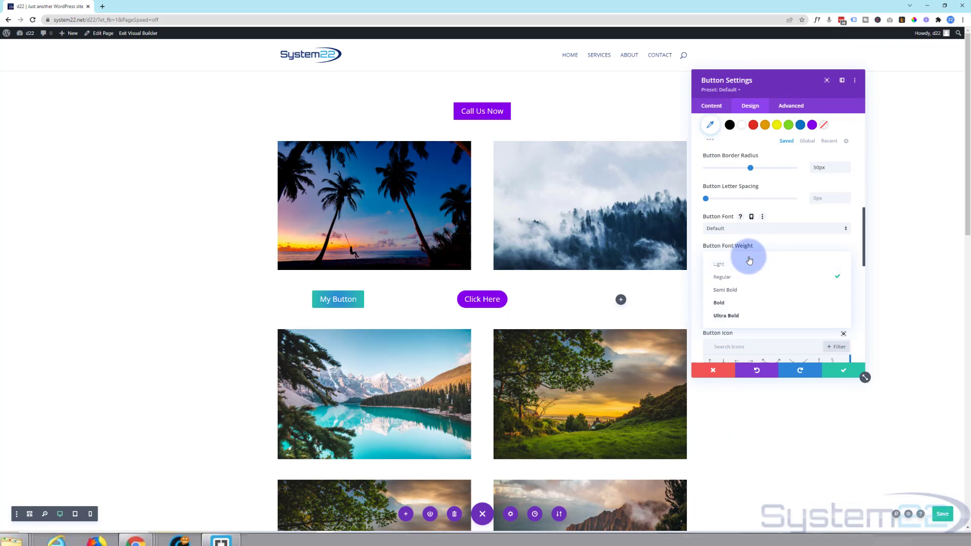
{"action": "left_click", "coordinate": [785, 246]}
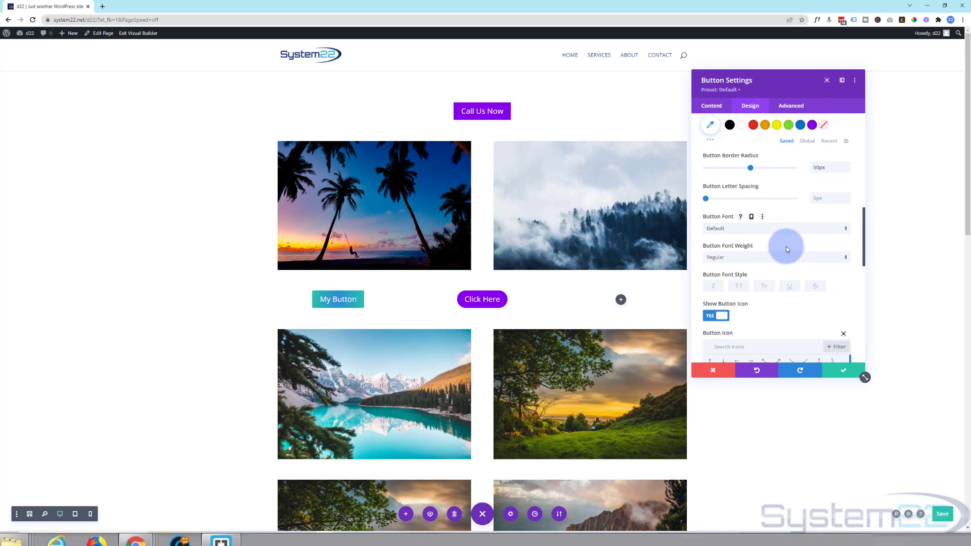
Try the italic, uppercase, small caps, underline and strikethrough font styles on the button text and clear them all
{"action": "left_click", "coordinate": [714, 287]}
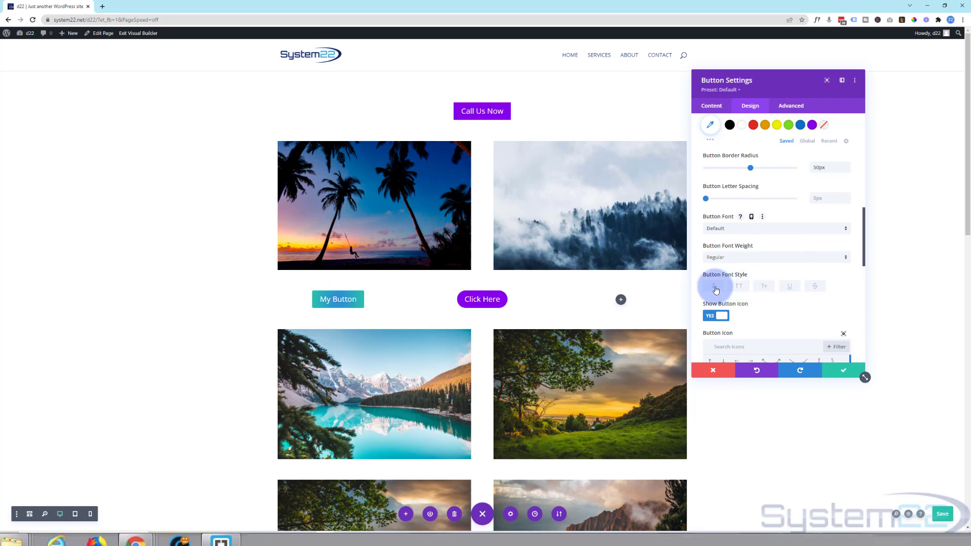
{"action": "left_click", "coordinate": [739, 286]}
{"action": "left_click", "coordinate": [765, 288]}
{"action": "left_click", "coordinate": [790, 287]}
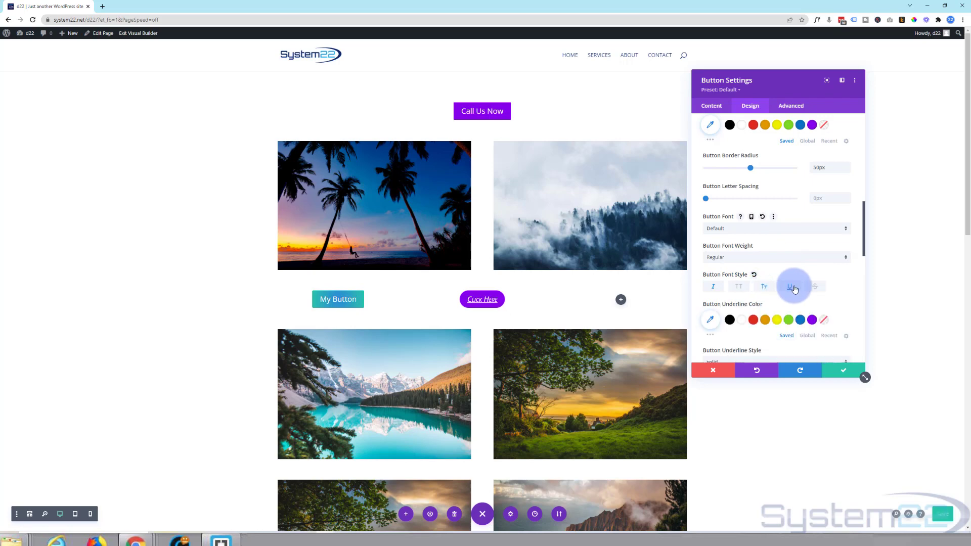
{"action": "left_click", "coordinate": [816, 288]}
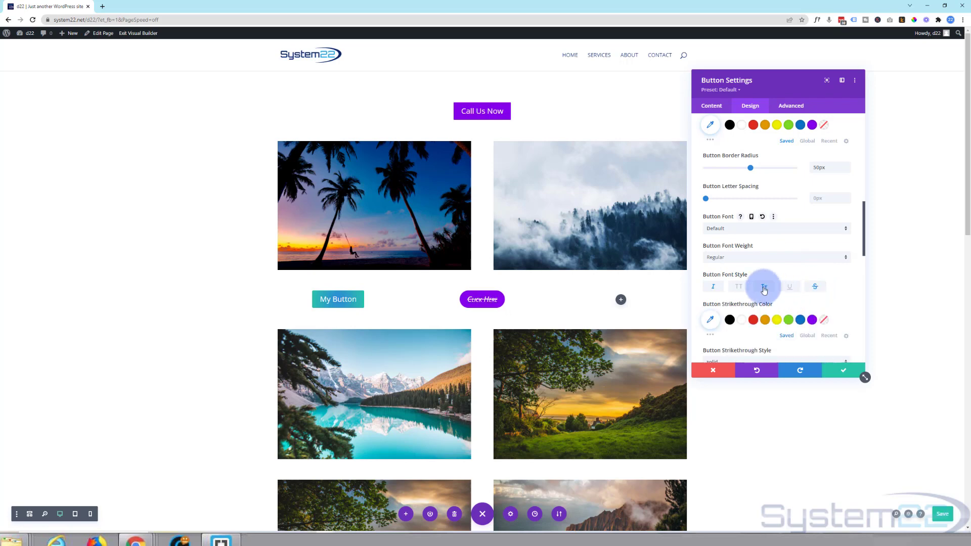
{"action": "left_click", "coordinate": [817, 288]}
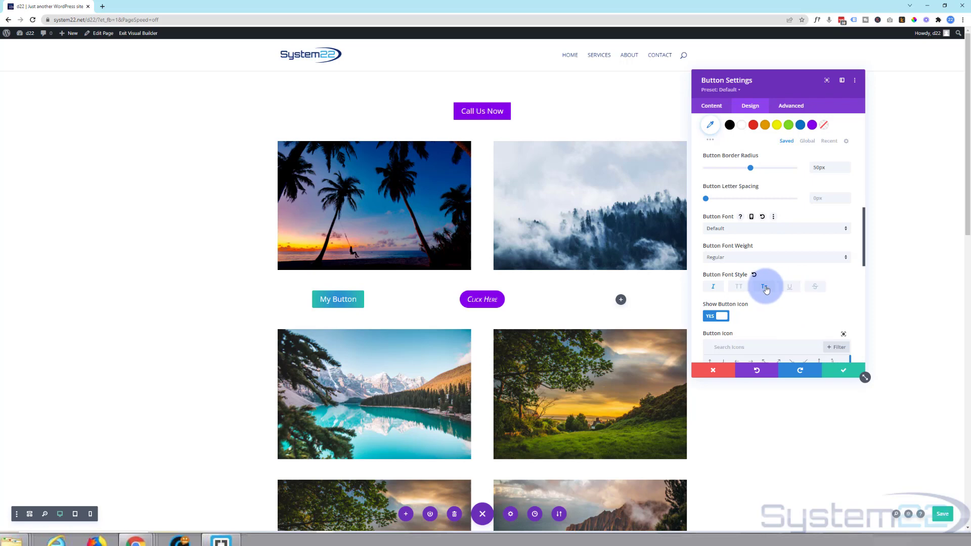
{"action": "left_click", "coordinate": [713, 287]}
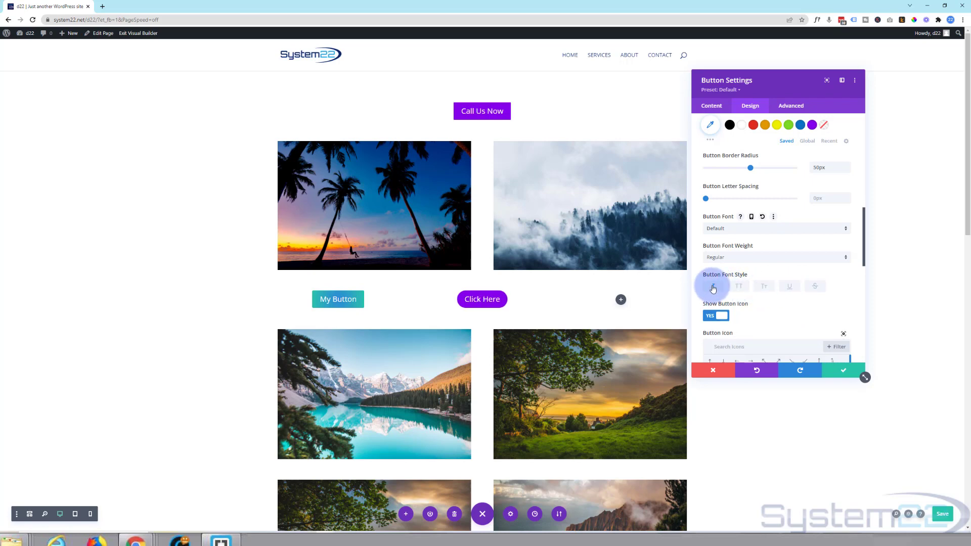
Search the button icons for "computer" and browse the full icon library without choosing an icon
{"action": "scroll", "coordinate": [758, 283], "scroll_direction": "down", "scroll_amount": 1}
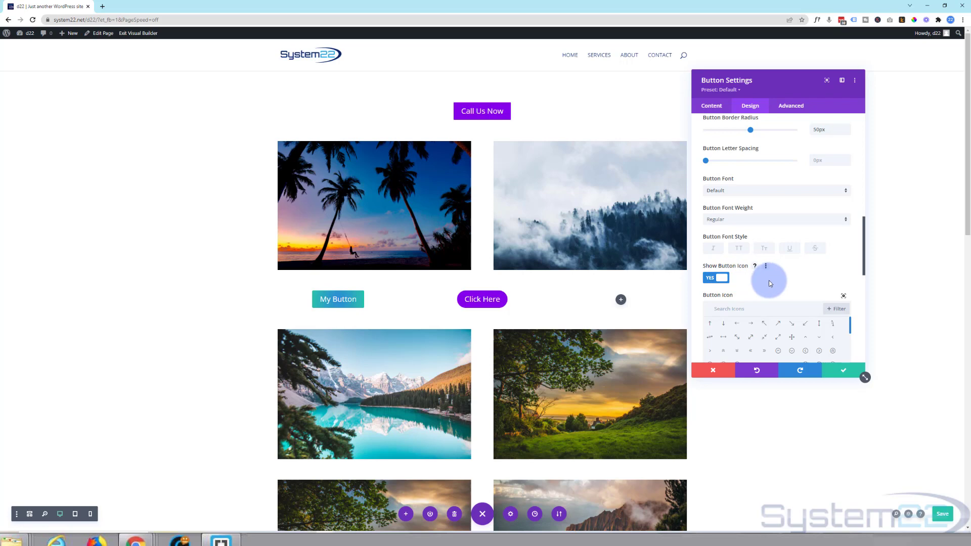
{"action": "scroll", "coordinate": [773, 277], "scroll_direction": "down", "scroll_amount": 3}
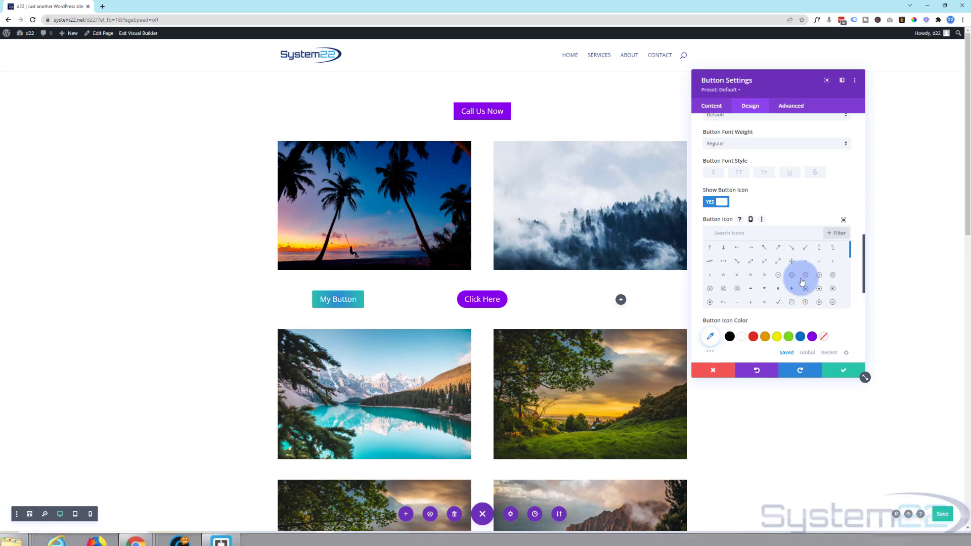
{"action": "left_click_drag", "start_coordinate": [851, 259], "coordinate": [850, 275]}
{"action": "left_click", "coordinate": [737, 234]}
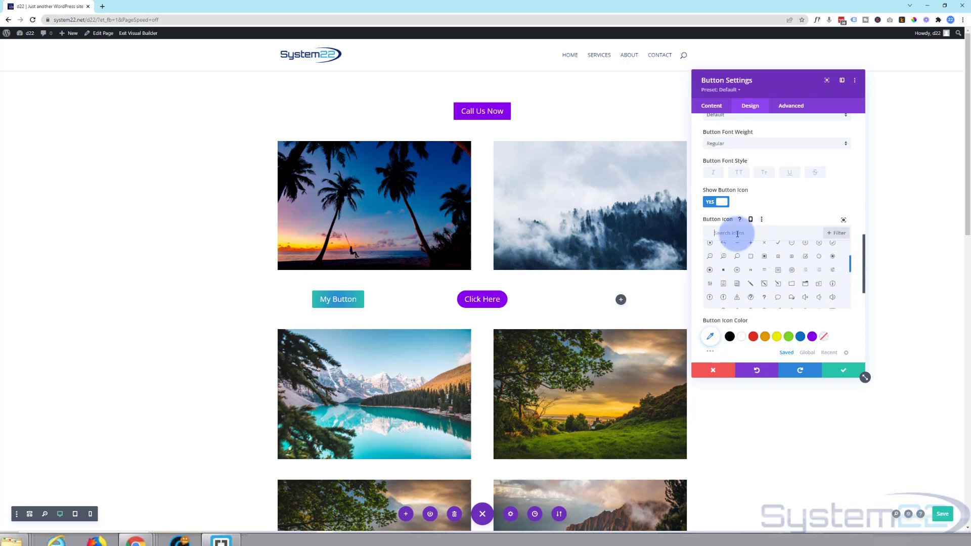
{"action": "type", "text": "computer"}
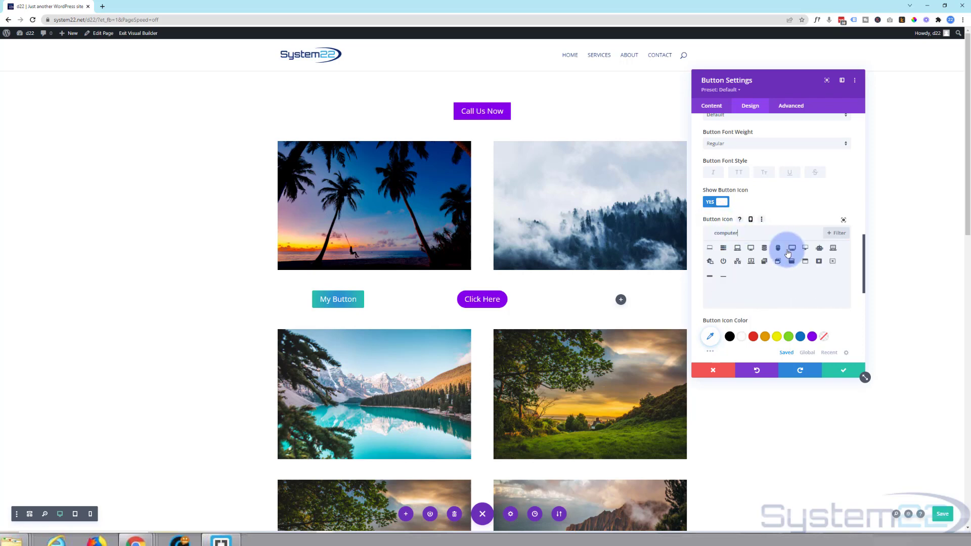
{"action": "left_click", "coordinate": [844, 221]}
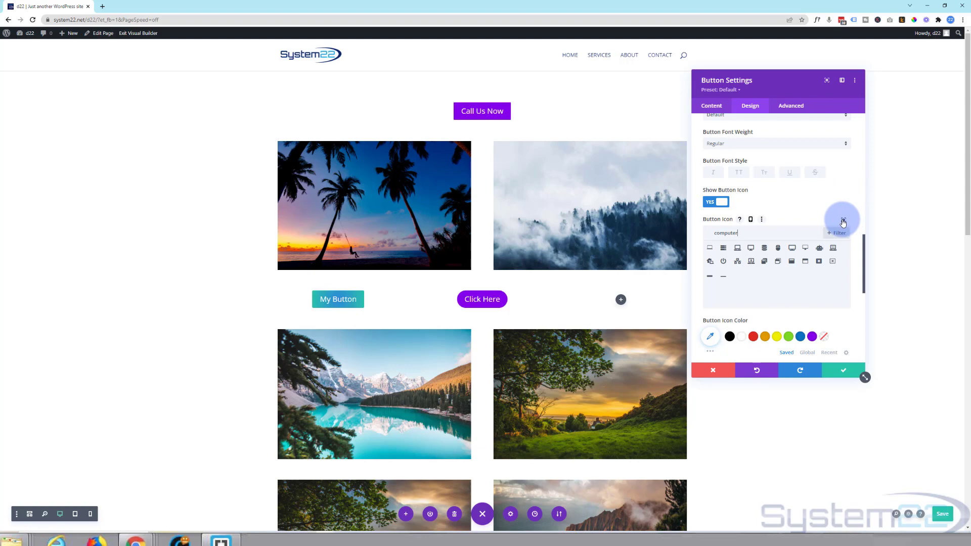
{"action": "scroll", "coordinate": [564, 176], "scroll_direction": "down", "scroll_amount": 3}
{"action": "scroll", "coordinate": [565, 175], "scroll_direction": "down", "scroll_amount": 10}
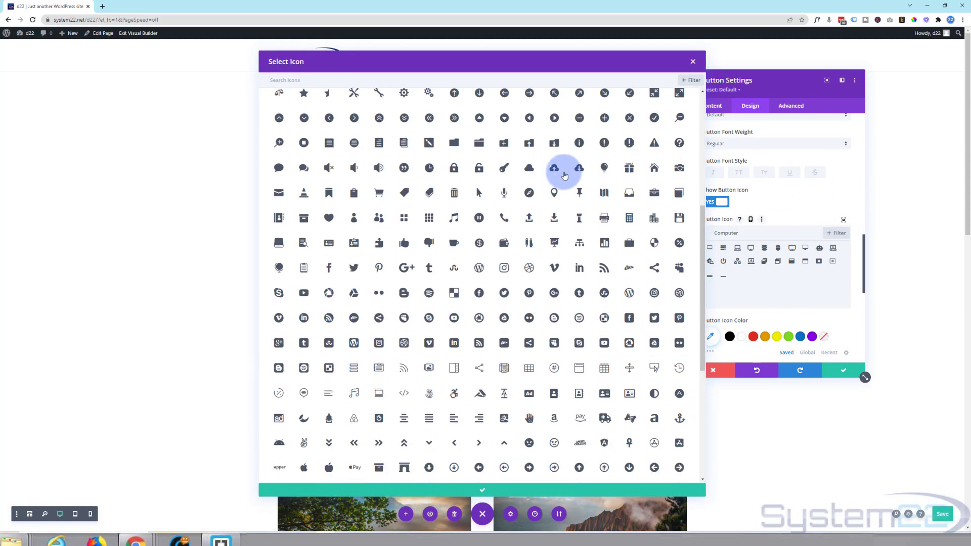
{"action": "left_click", "coordinate": [693, 62]}
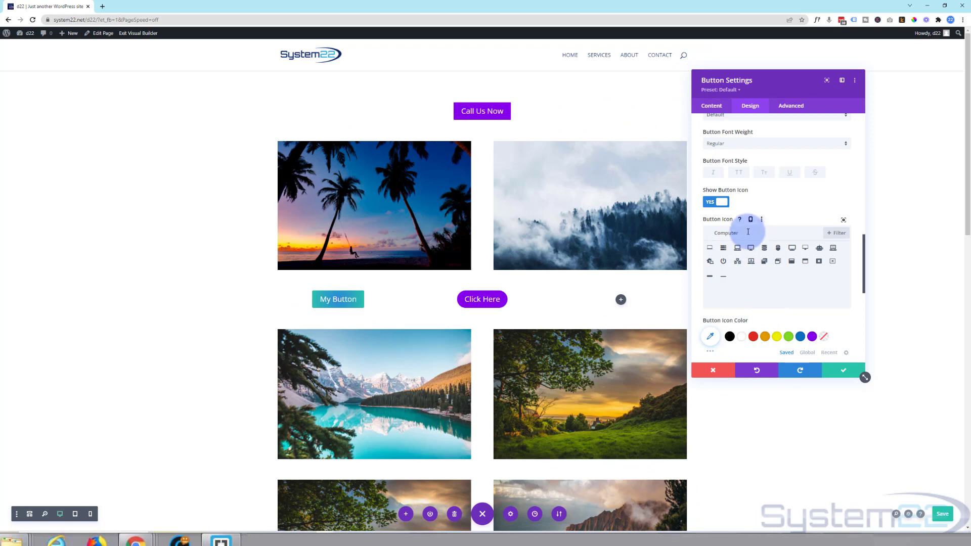
Search the button icons for "arrow" and choose the solid circled right arrow as the button icon
{"action": "left_click_drag", "start_coordinate": [739, 233], "coordinate": [704, 230]}
{"action": "type", "text": "arrow"}
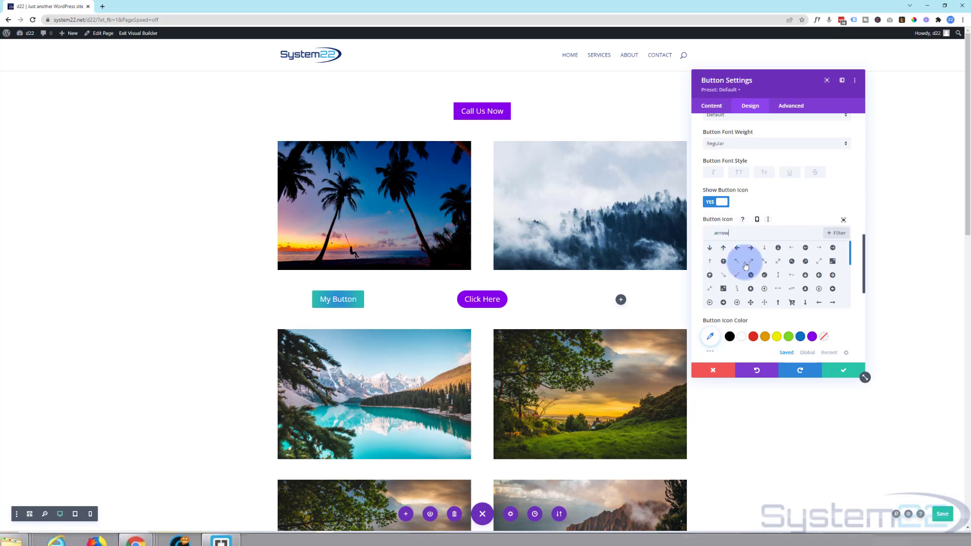
{"action": "left_click", "coordinate": [833, 249]}
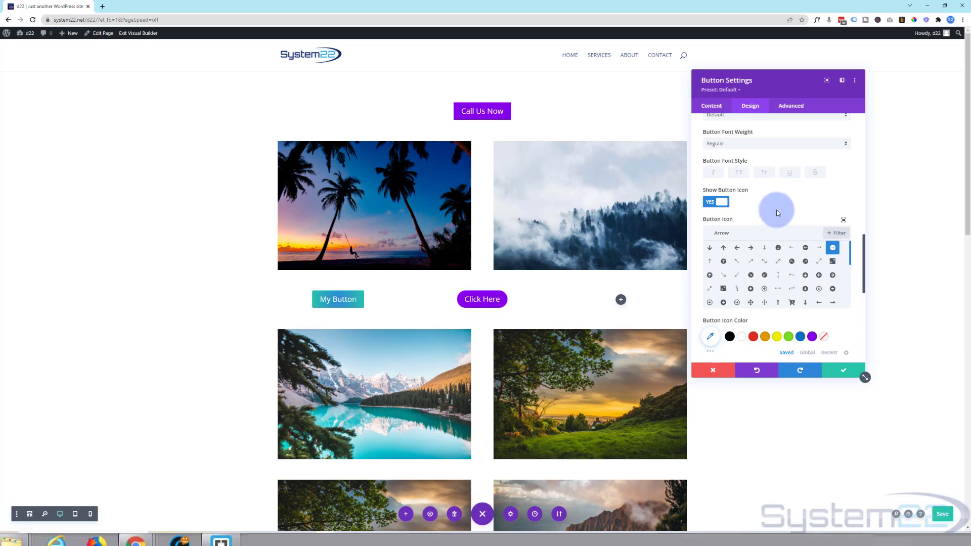
Make the button icon show at all times instead of only on hover, and color it yellow #edf000
{"action": "scroll", "coordinate": [778, 213], "scroll_direction": "down", "scroll_amount": 5}
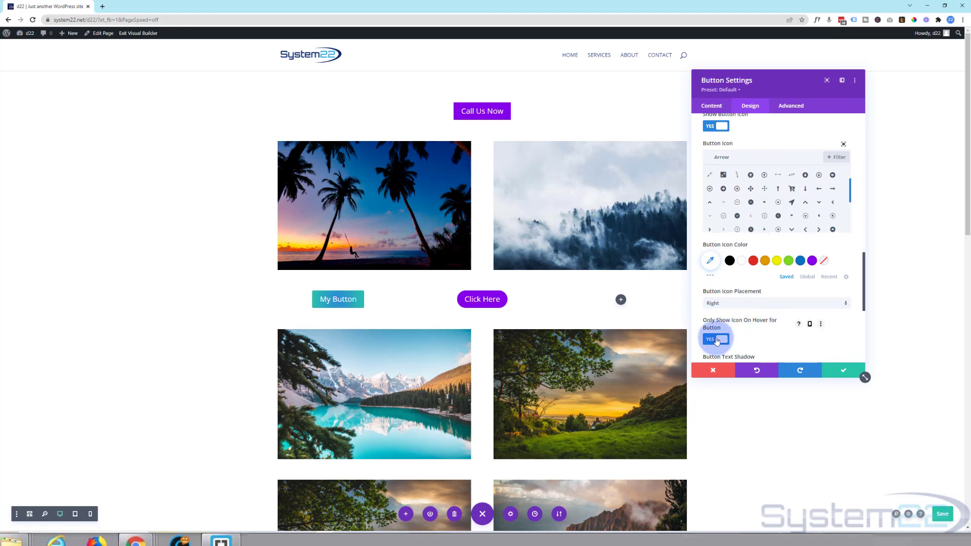
{"action": "left_click", "coordinate": [717, 340]}
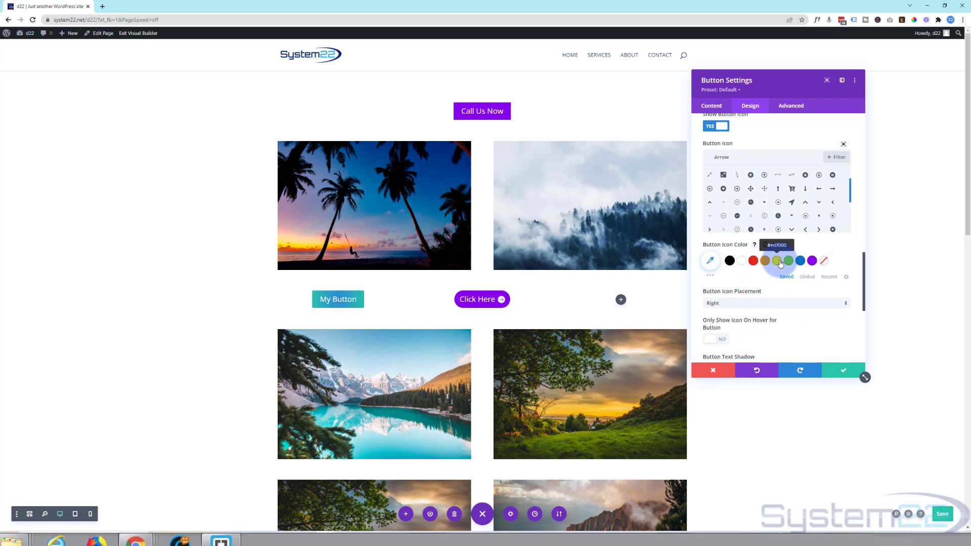
{"action": "left_click", "coordinate": [777, 260]}
Try the alternative button icon placement and return it to Right
{"action": "left_click", "coordinate": [760, 304]}
{"action": "left_click", "coordinate": [754, 322]}
{"action": "left_click", "coordinate": [758, 304]}
{"action": "left_click", "coordinate": [757, 310]}
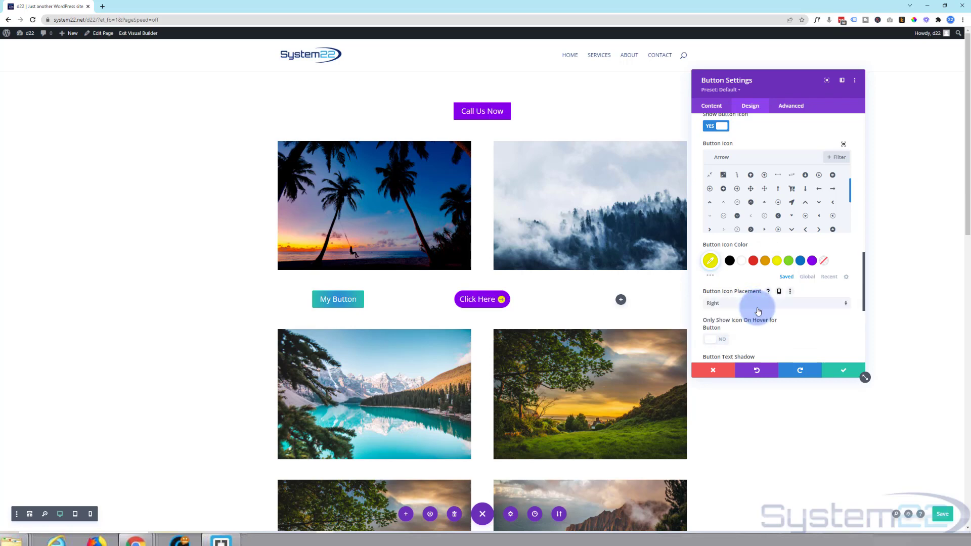
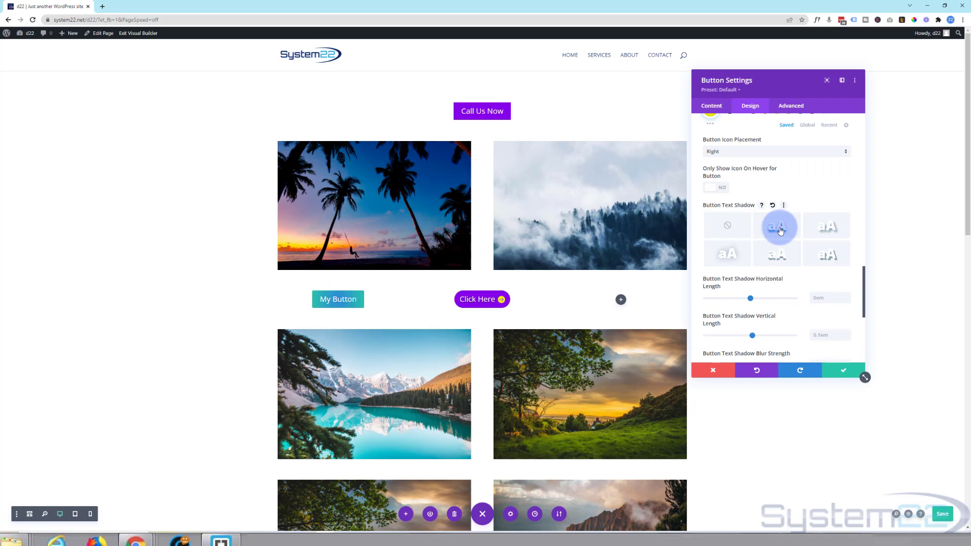
Give the purple Click Here button a box shadow, trying the first preset and settling on the soft shadow below the button
{"action": "scroll", "coordinate": [772, 240], "scroll_direction": "down", "scroll_amount": 2}
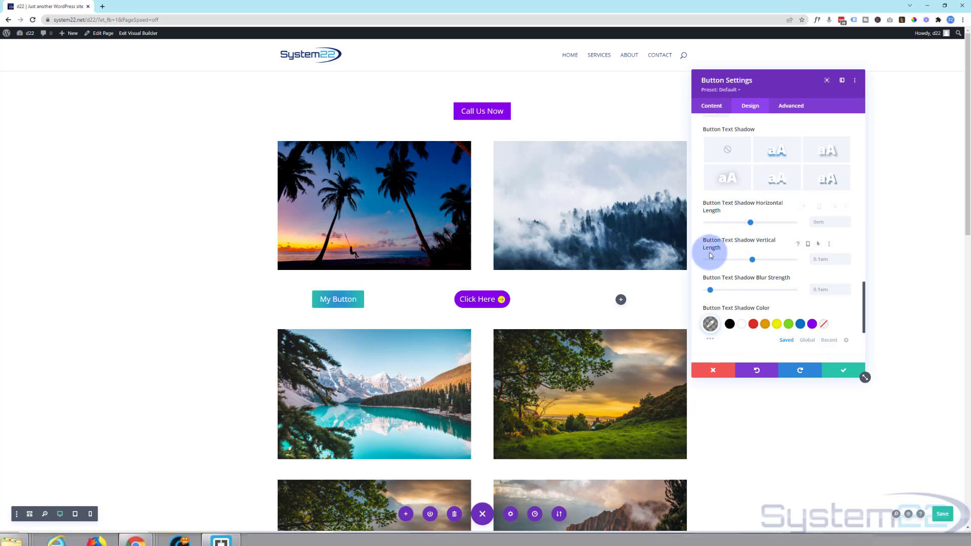
{"action": "scroll", "coordinate": [725, 275], "scroll_direction": "down", "scroll_amount": 1}
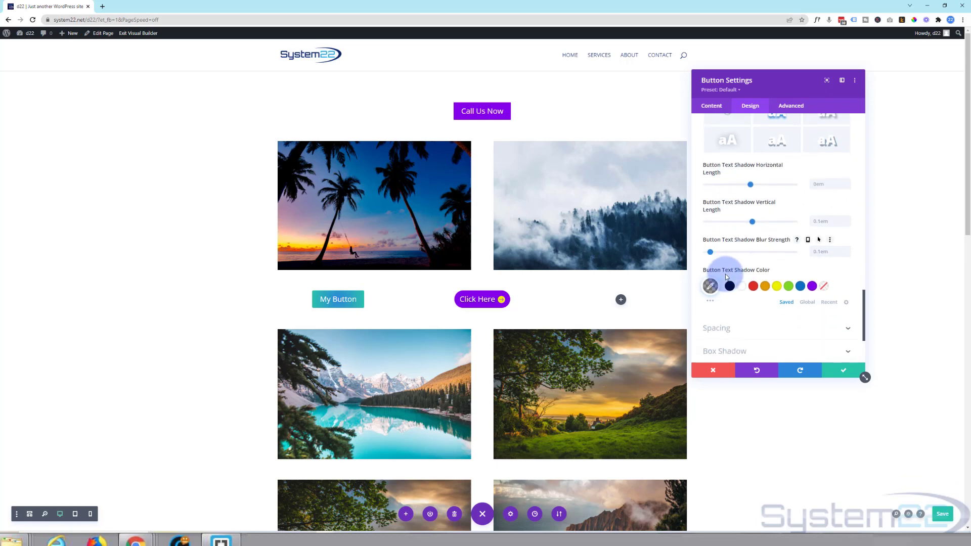
{"action": "scroll", "coordinate": [725, 276], "scroll_direction": "down", "scroll_amount": 2}
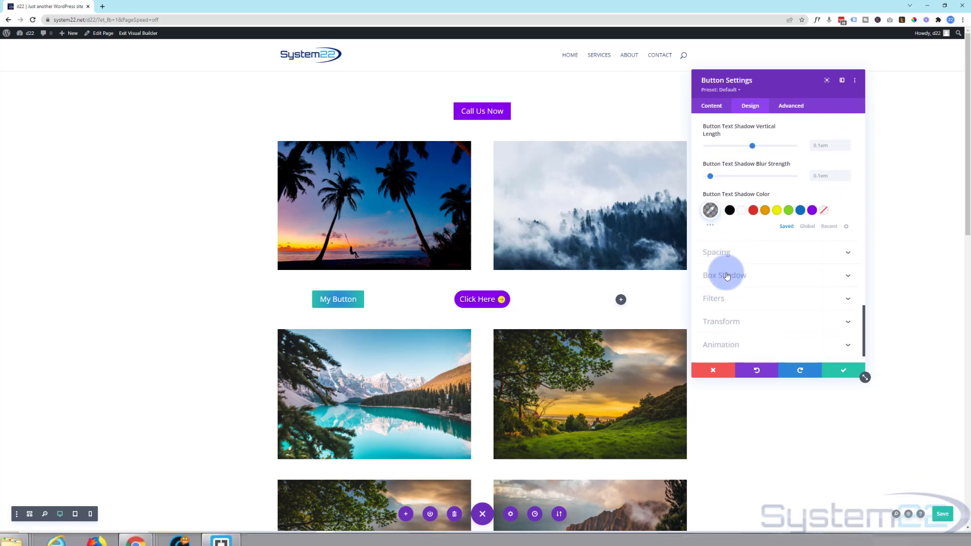
{"action": "left_click", "coordinate": [769, 276]}
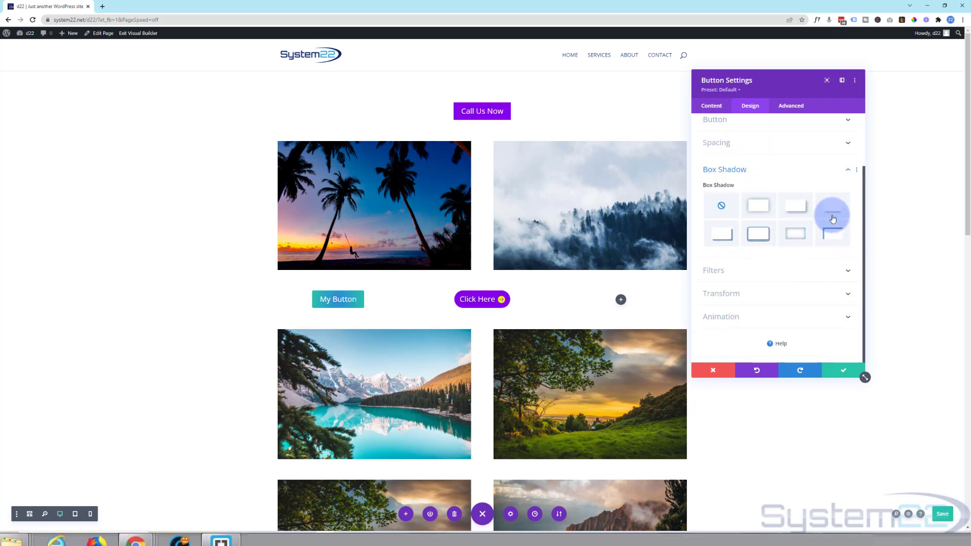
{"action": "left_click", "coordinate": [757, 205]}
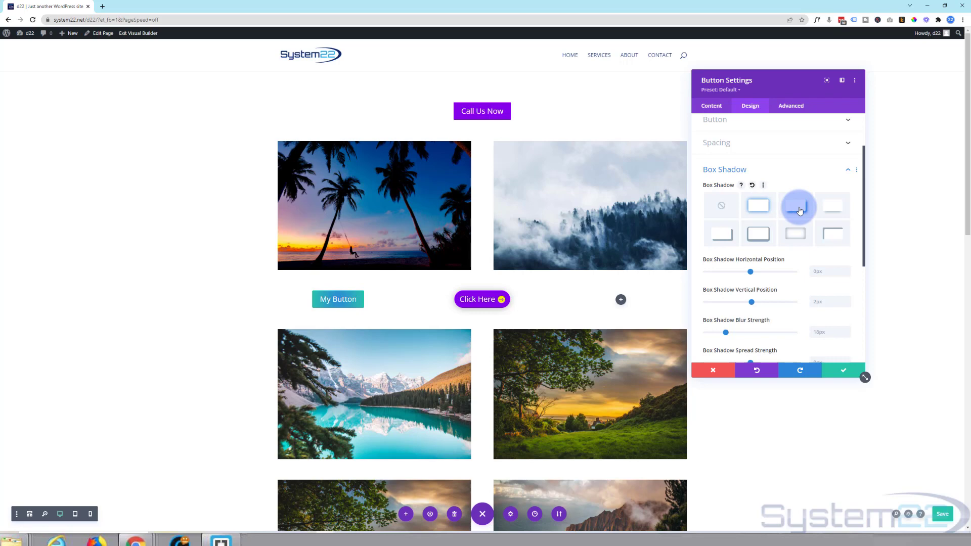
{"action": "left_click", "coordinate": [833, 212]}
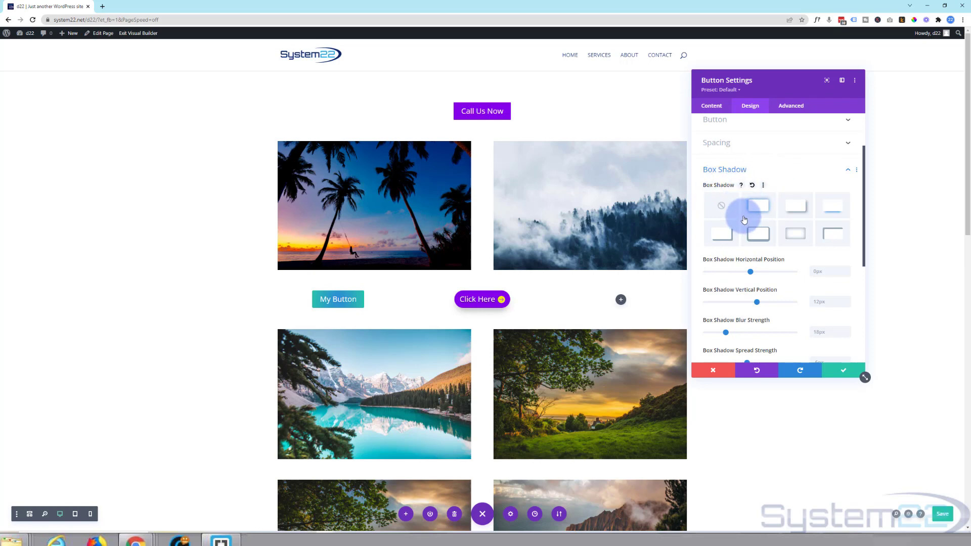
Enable hover styling for the box shadow color and make the default desktop shadow color transparent
{"action": "scroll", "coordinate": [744, 219], "scroll_direction": "down", "scroll_amount": 5}
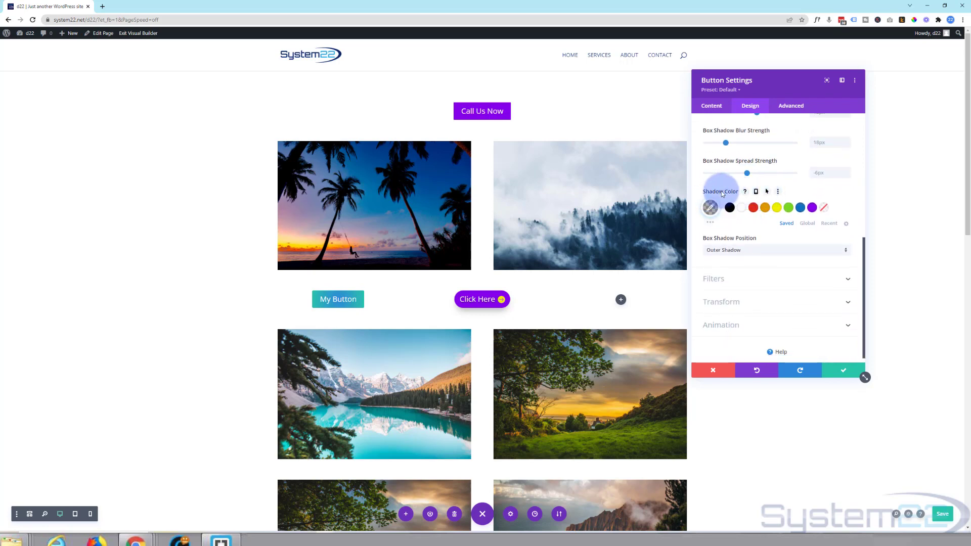
{"action": "left_click", "coordinate": [767, 192]}
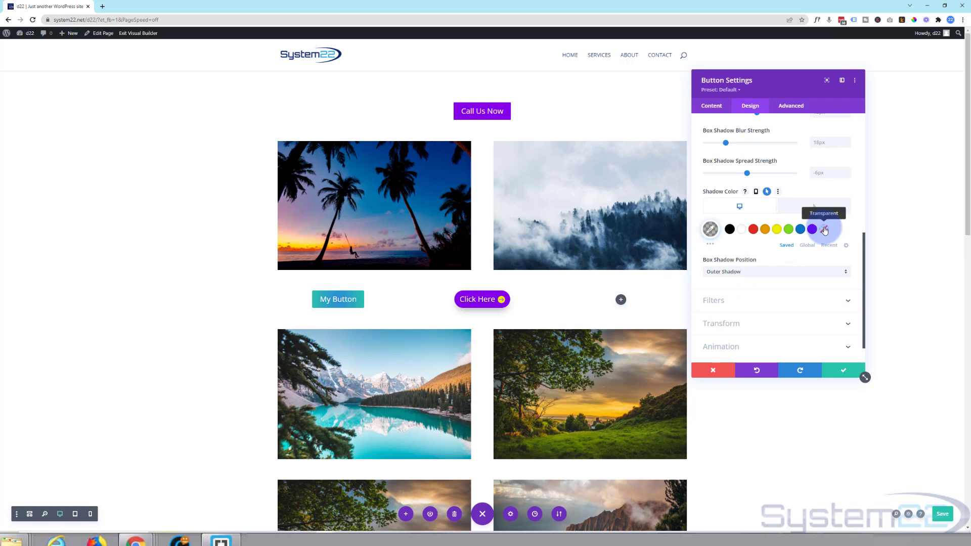
{"action": "left_click", "coordinate": [824, 230]}
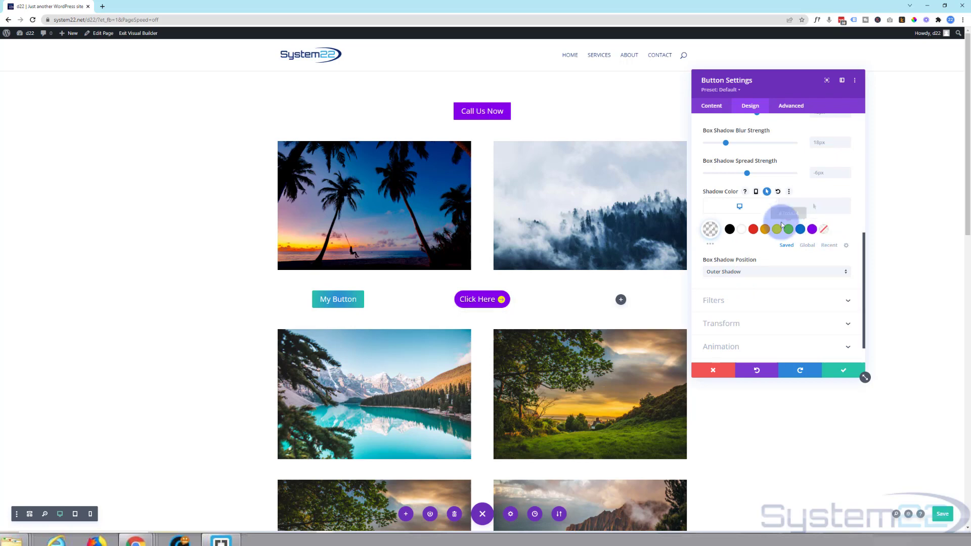
Set the hover shadow color to black, soften it to a mid gray, and save the button's settings
{"action": "left_click", "coordinate": [809, 211]}
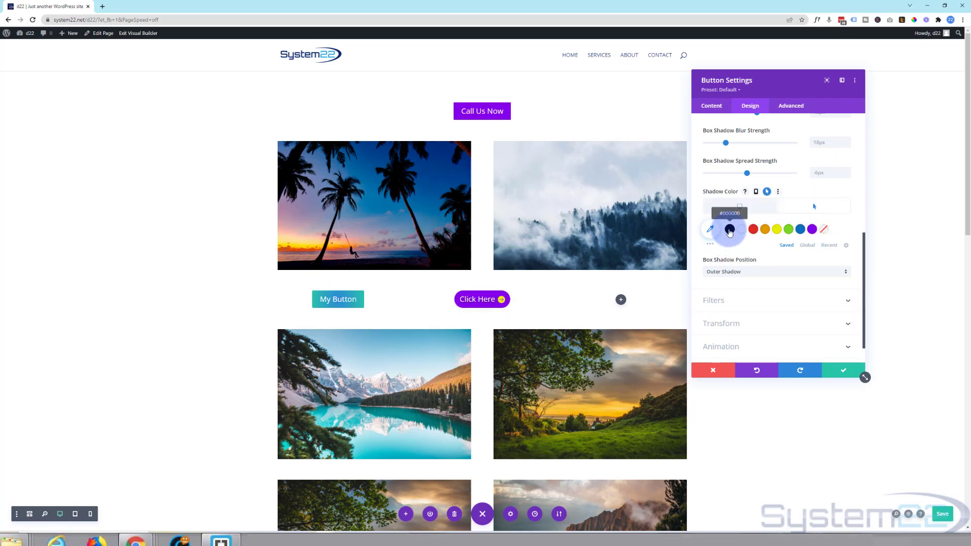
{"action": "left_click", "coordinate": [730, 230]}
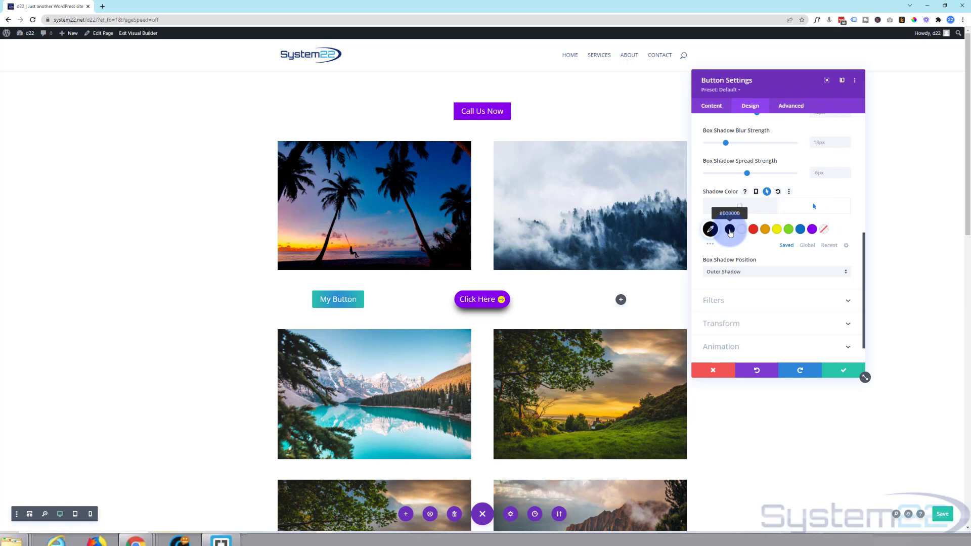
{"action": "left_click", "coordinate": [711, 230]}
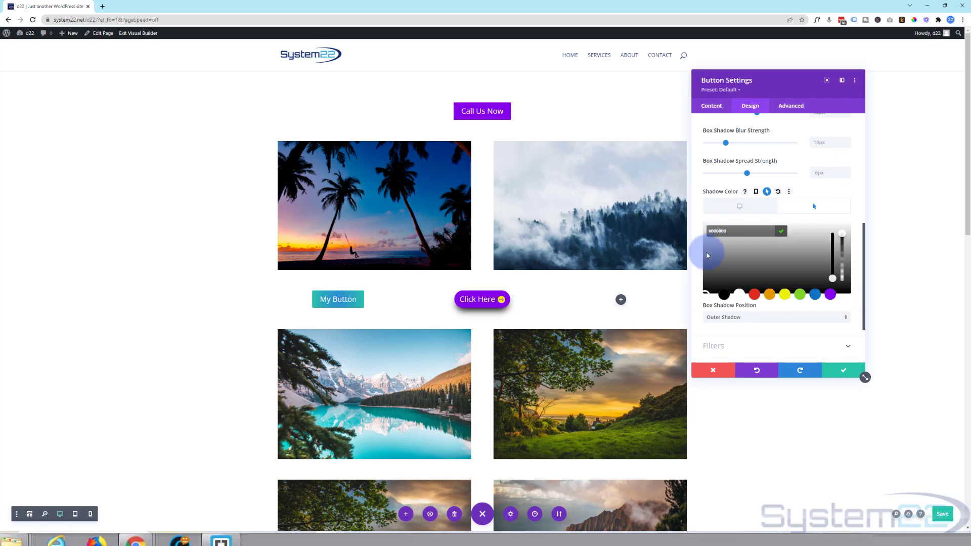
{"action": "left_click", "coordinate": [706, 252]}
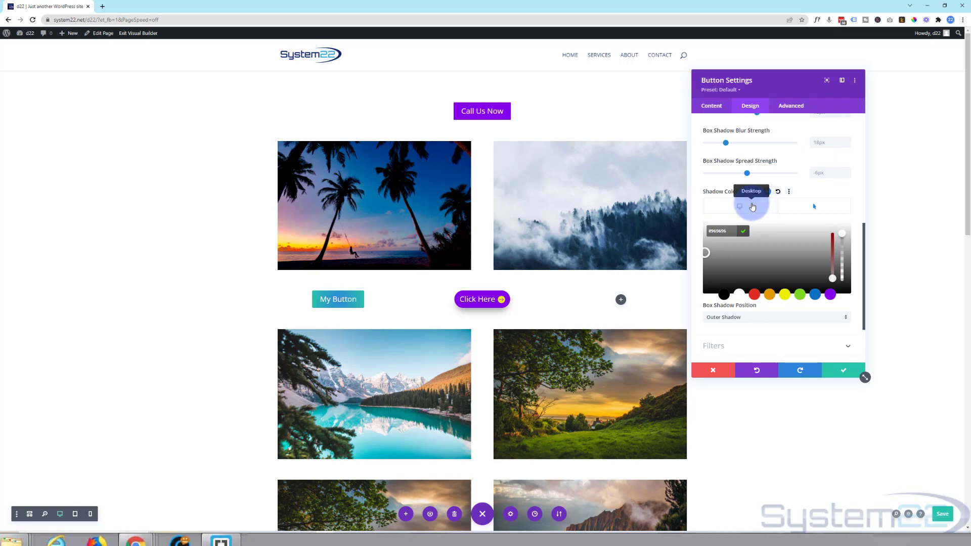
{"action": "left_click", "coordinate": [752, 206]}
{"action": "left_click", "coordinate": [806, 207]}
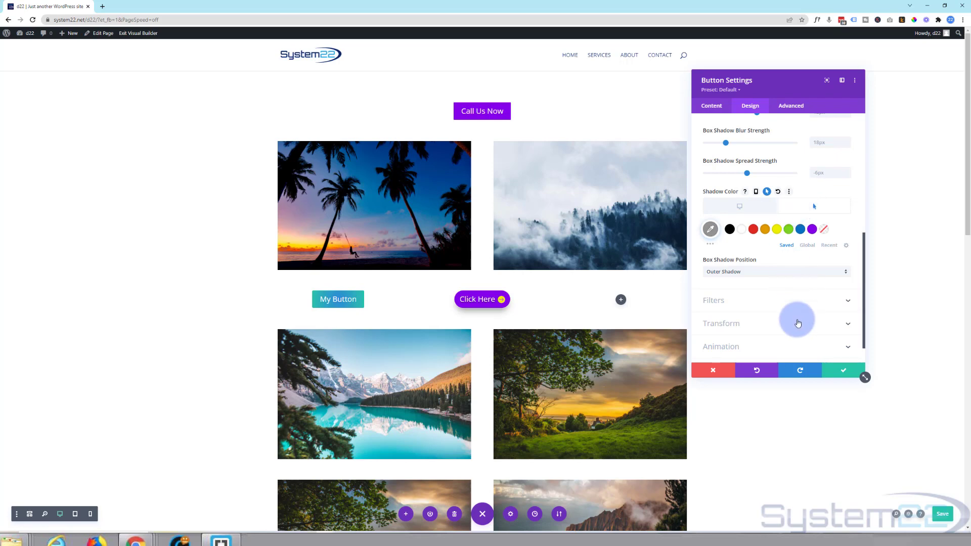
{"action": "left_click", "coordinate": [838, 372]}
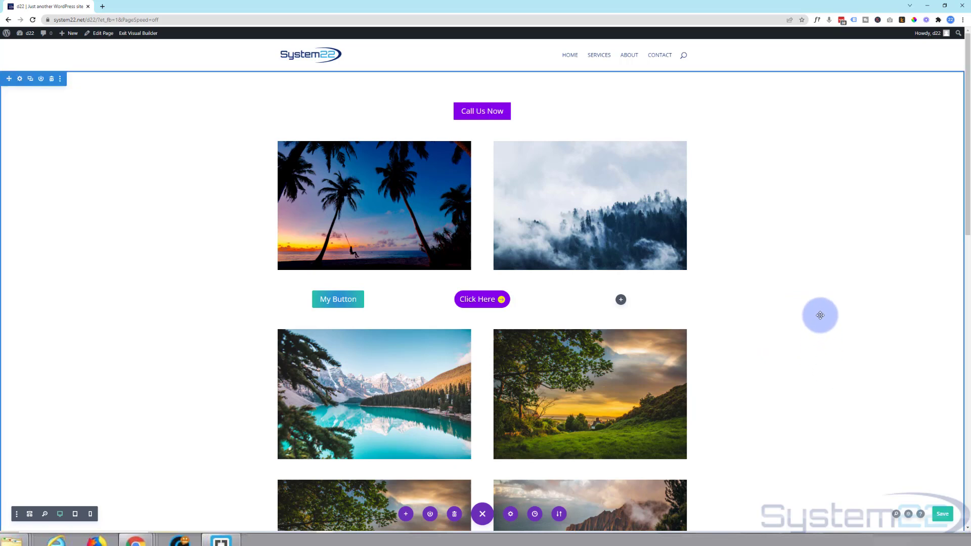
Insert a Button module in the row's empty third column and enable custom styles for it
{"action": "left_click", "coordinate": [621, 300]}
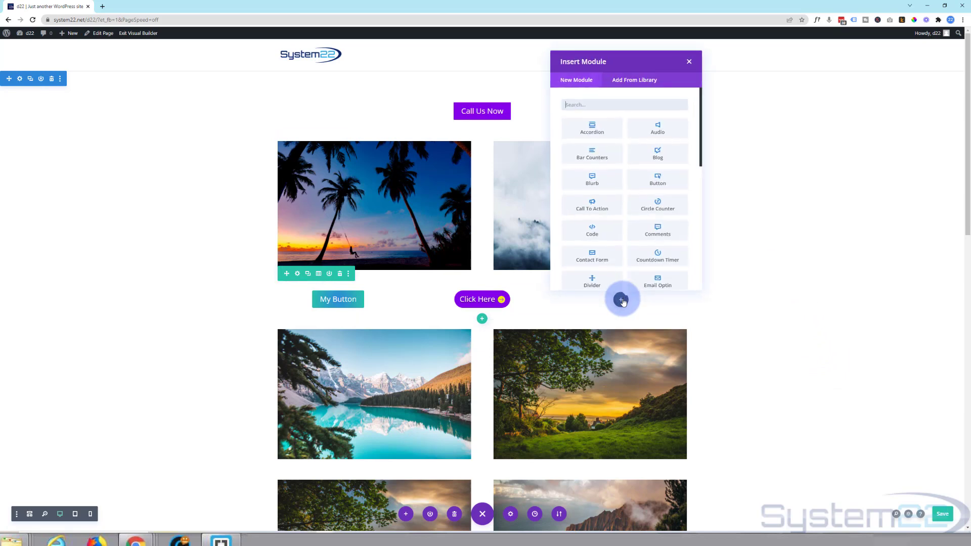
{"action": "left_click", "coordinate": [659, 186]}
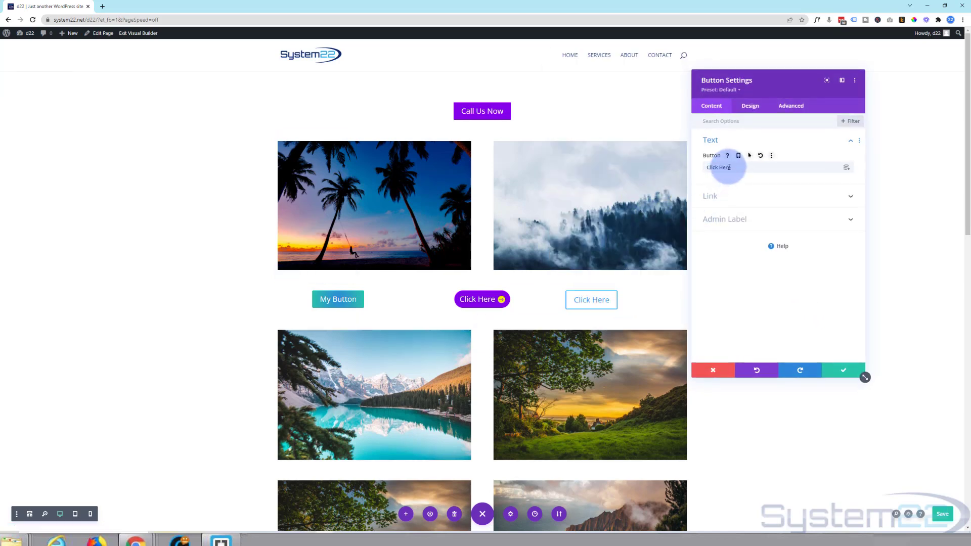
{"action": "left_click", "coordinate": [754, 108]}
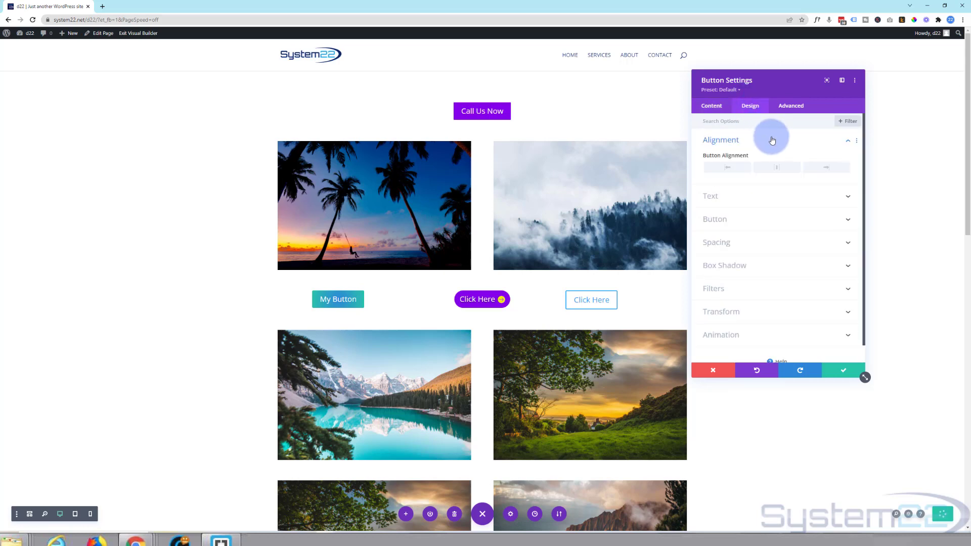
{"action": "left_click", "coordinate": [777, 219]}
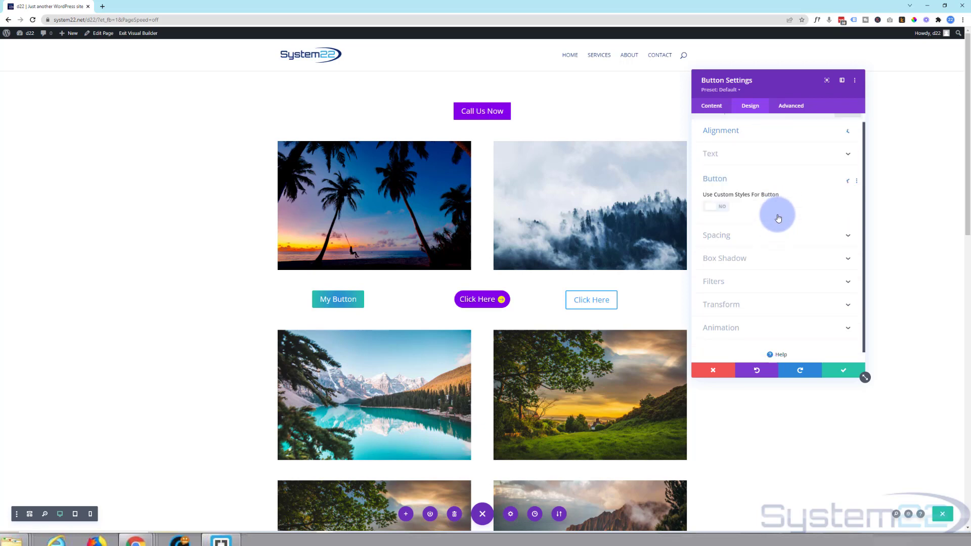
{"action": "left_click", "coordinate": [724, 203]}
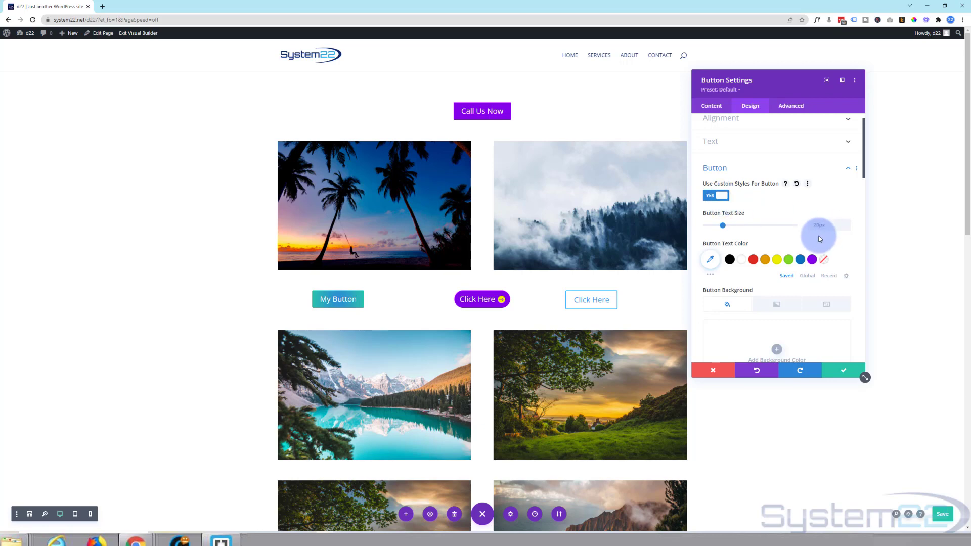
Set the new button's text color to white and its background color to blue #0c71c3
{"action": "scroll", "coordinate": [753, 248], "scroll_direction": "down", "scroll_amount": 1}
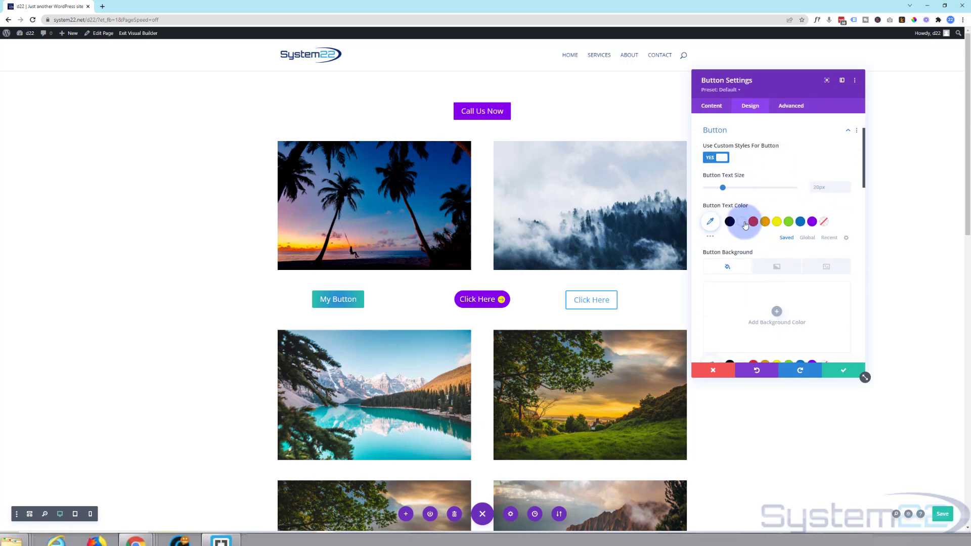
{"action": "left_click", "coordinate": [744, 224]}
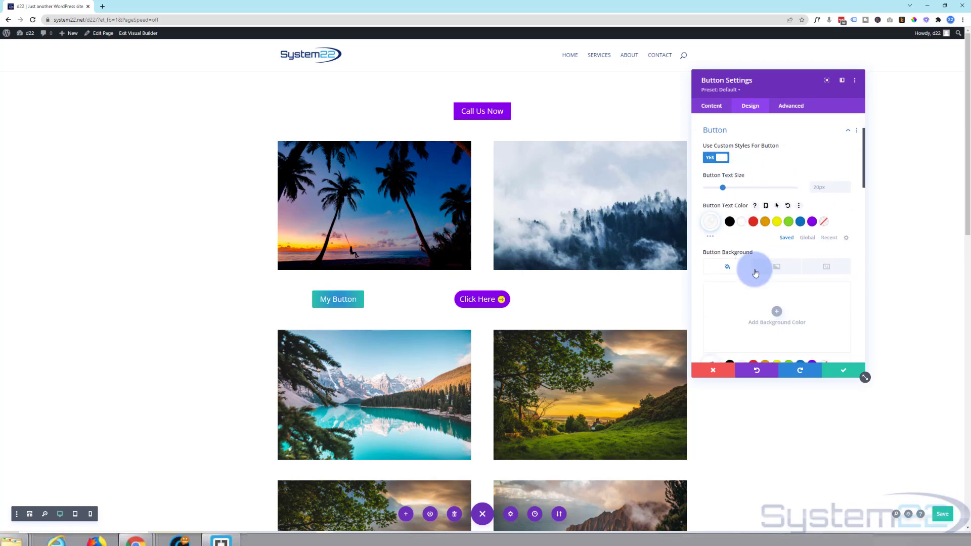
{"action": "scroll", "coordinate": [758, 266], "scroll_direction": "down", "scroll_amount": 2}
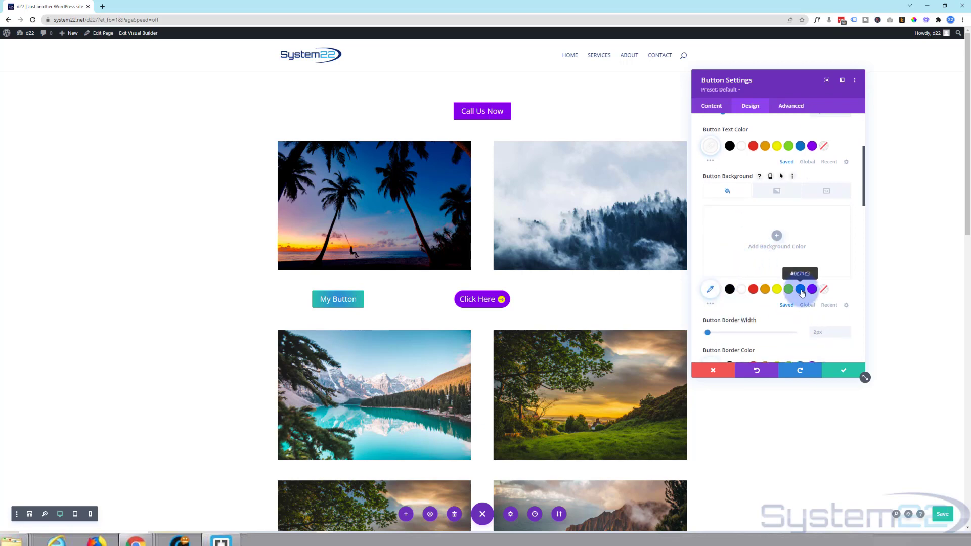
{"action": "left_click", "coordinate": [800, 290]}
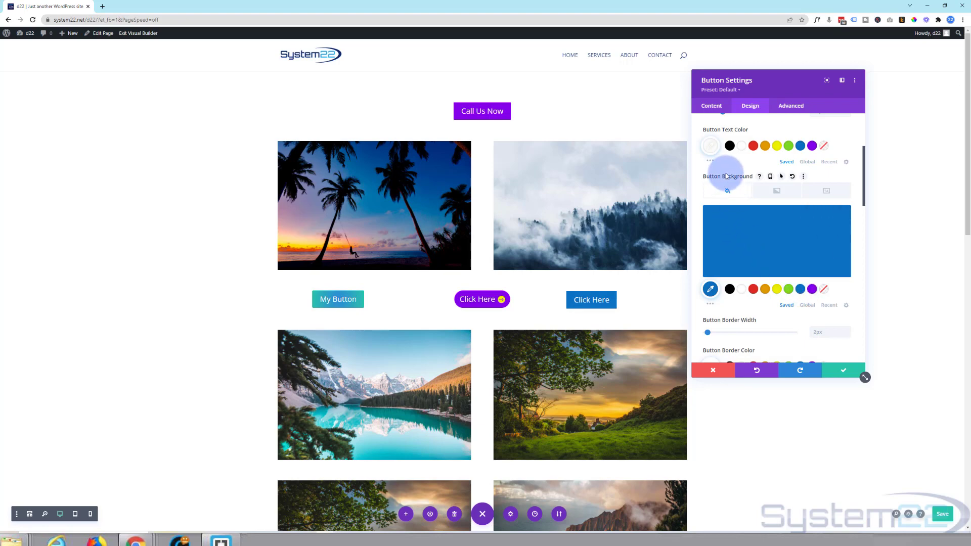
Enable hover styling for the button background and set the hover background color to green #7cda24
{"action": "left_click", "coordinate": [782, 177]}
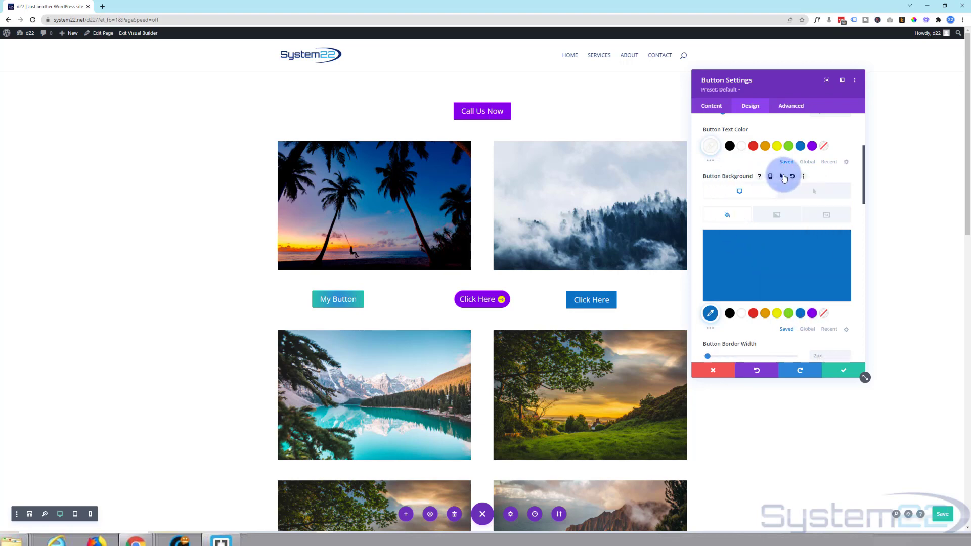
{"action": "left_click", "coordinate": [815, 194]}
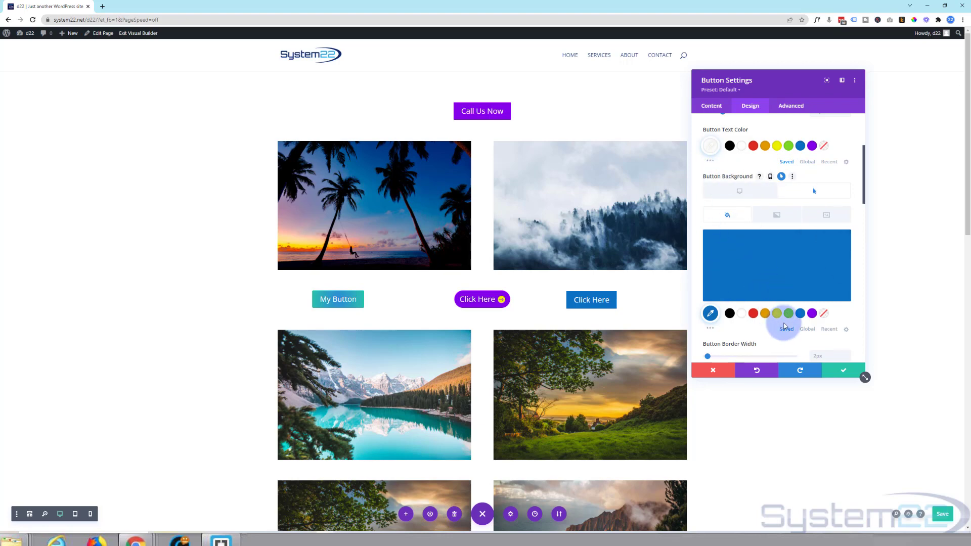
{"action": "left_click", "coordinate": [789, 314]}
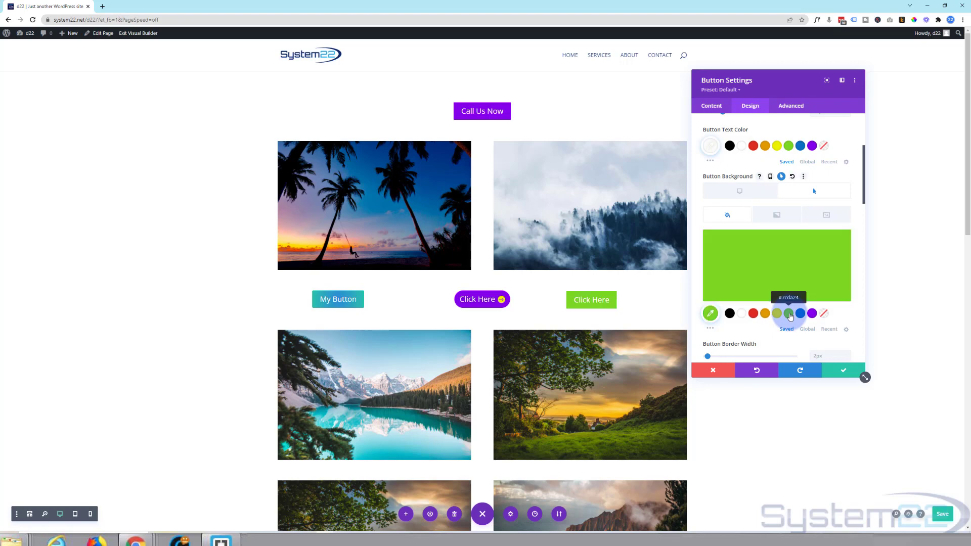
{"action": "left_click", "coordinate": [740, 199]}
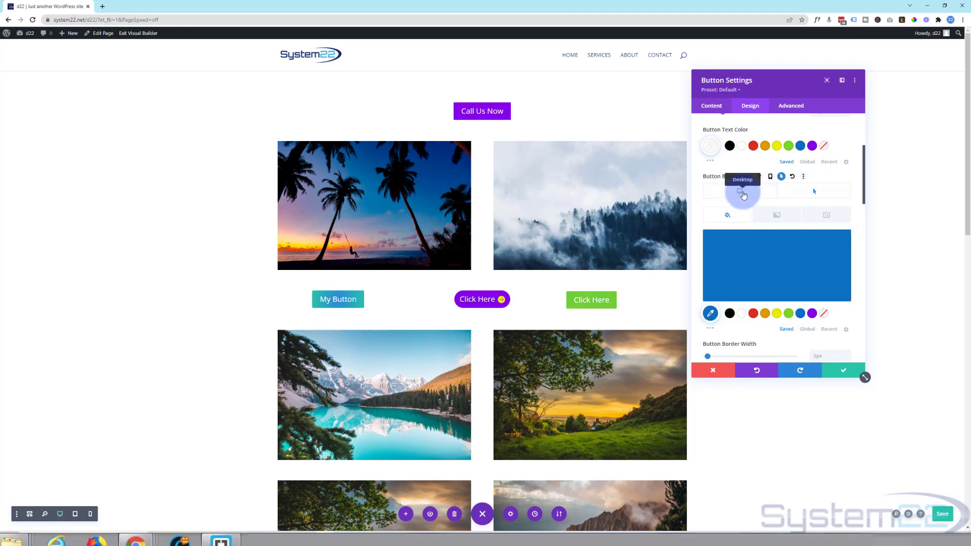
Set the third button's border radius to 10 px and turn off its button icon
{"action": "scroll", "coordinate": [742, 205], "scroll_direction": "down", "scroll_amount": 3}
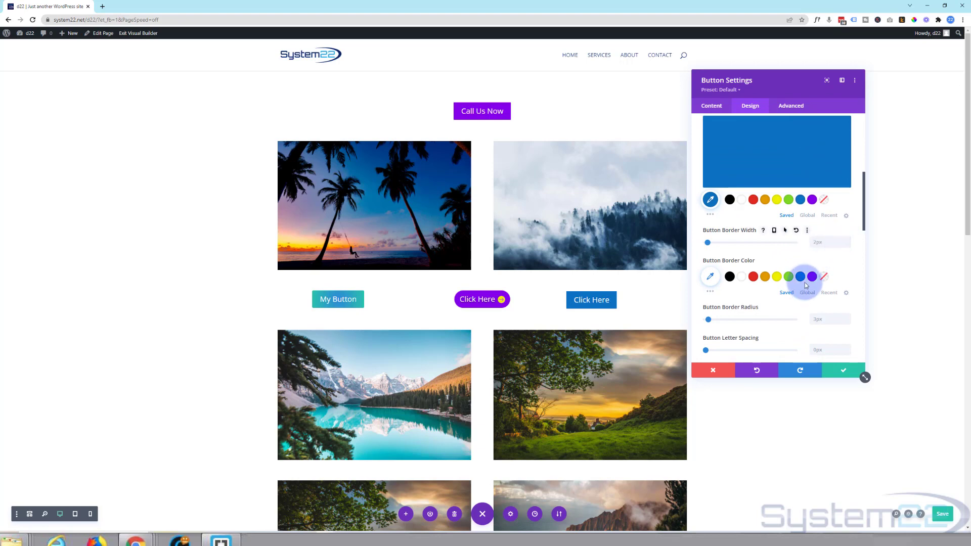
{"action": "scroll", "coordinate": [805, 282], "scroll_direction": "down", "scroll_amount": 1}
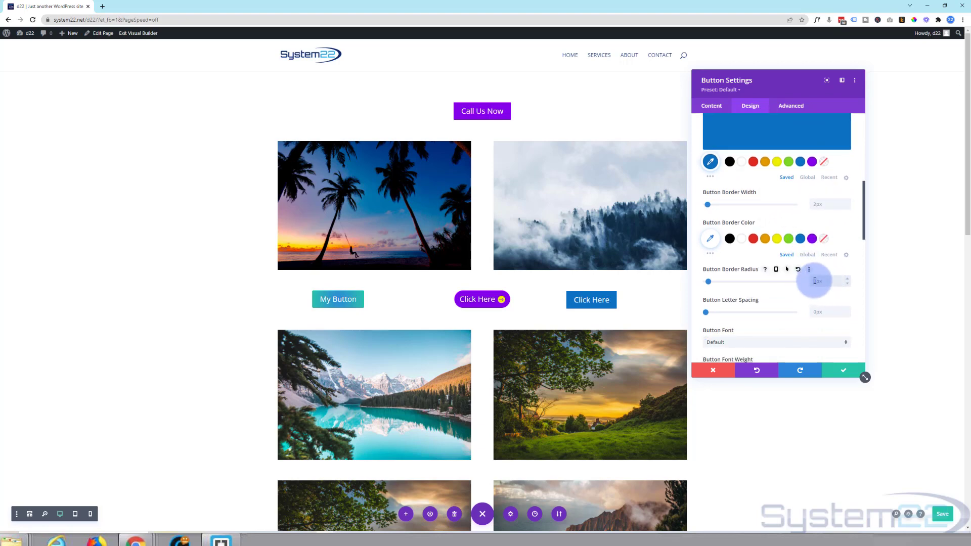
{"action": "type", "text": "10"}
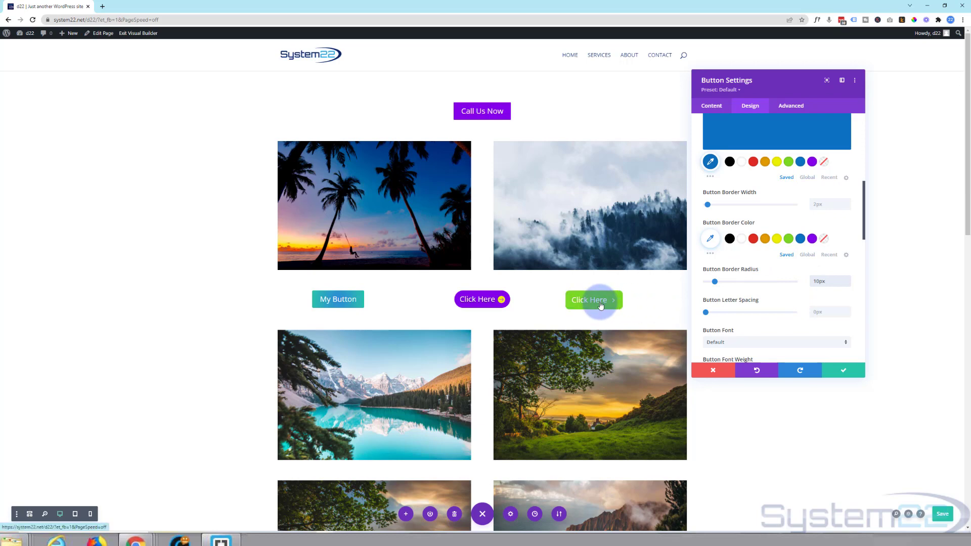
{"action": "scroll", "coordinate": [772, 276], "scroll_direction": "down", "scroll_amount": 5}
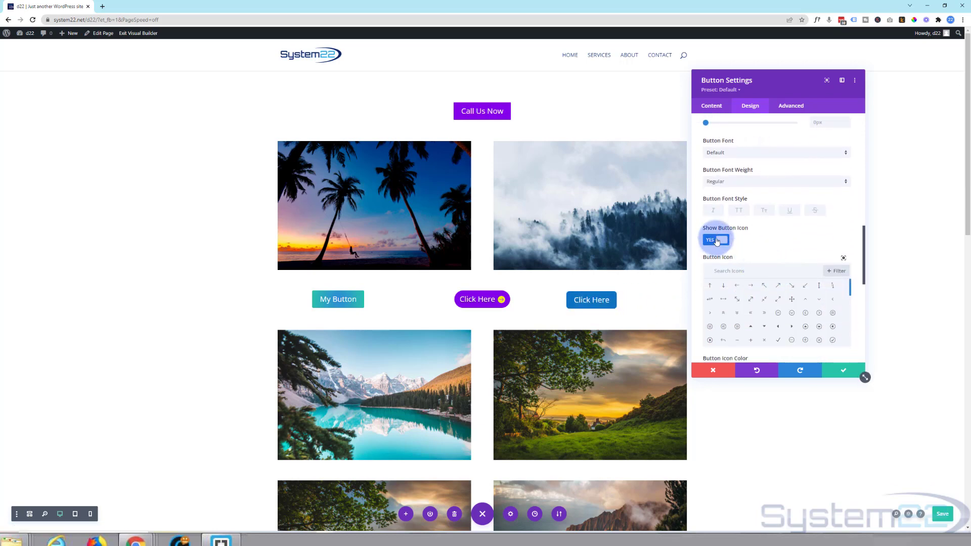
{"action": "left_click", "coordinate": [716, 239]}
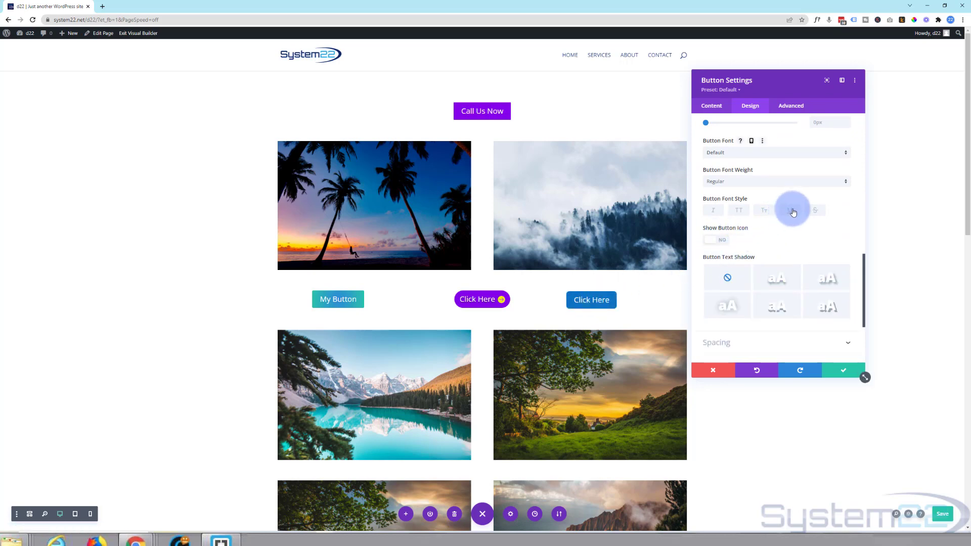
Enable hover styling for the third button's transform and set its hover scale to 130% in both directions
{"action": "scroll", "coordinate": [791, 215], "scroll_direction": "down", "scroll_amount": 3}
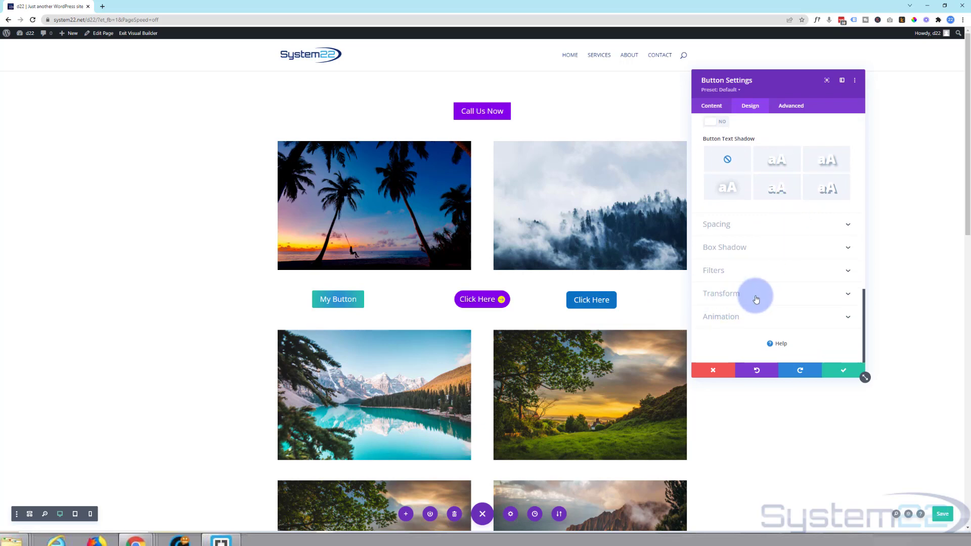
{"action": "left_click", "coordinate": [777, 299]}
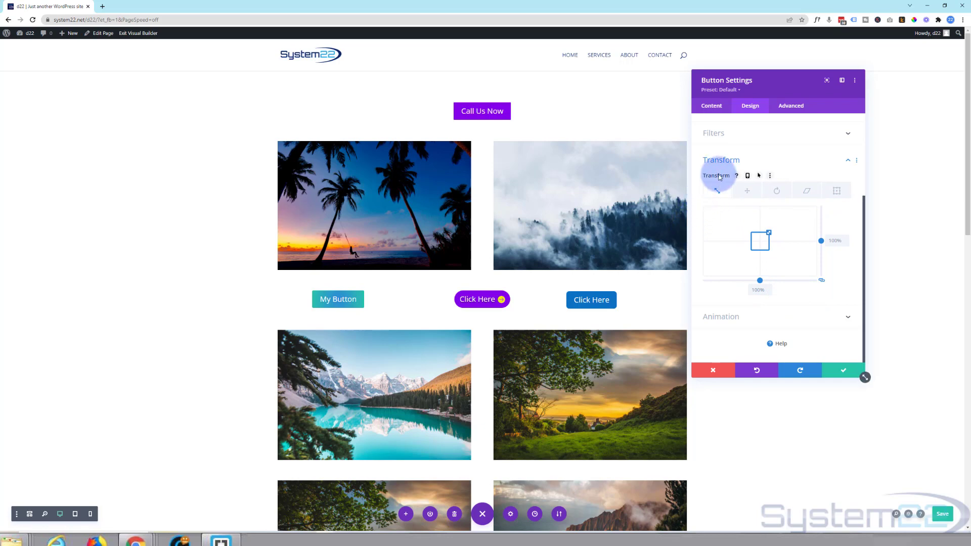
{"action": "left_click", "coordinate": [758, 175]}
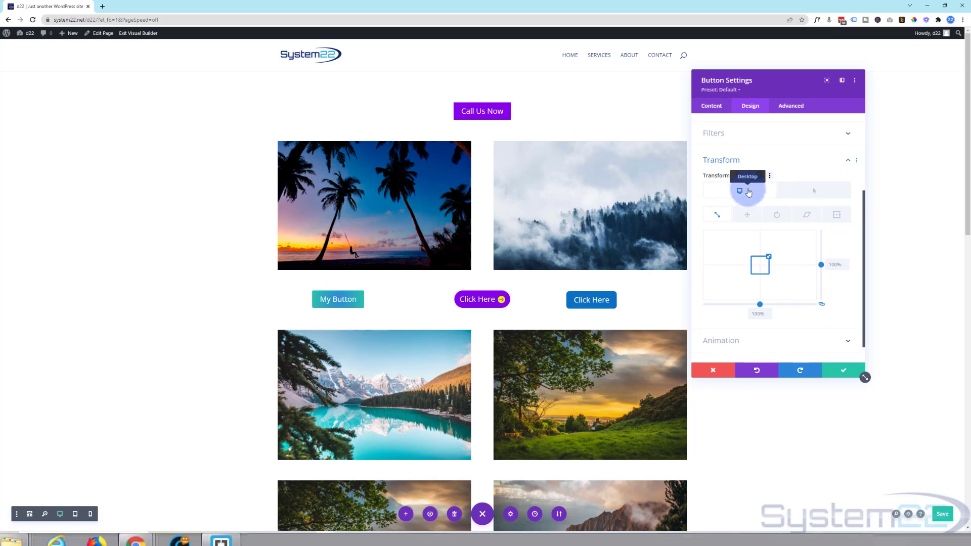
{"action": "left_click", "coordinate": [805, 195]}
{"action": "left_click_drag", "start_coordinate": [768, 256], "coordinate": [772, 254]}
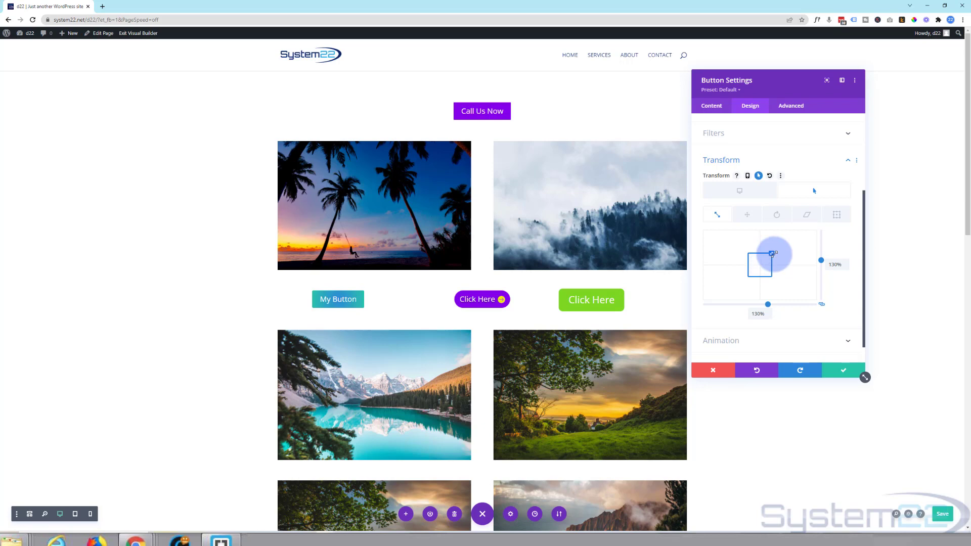
{"action": "left_click", "coordinate": [818, 197]}
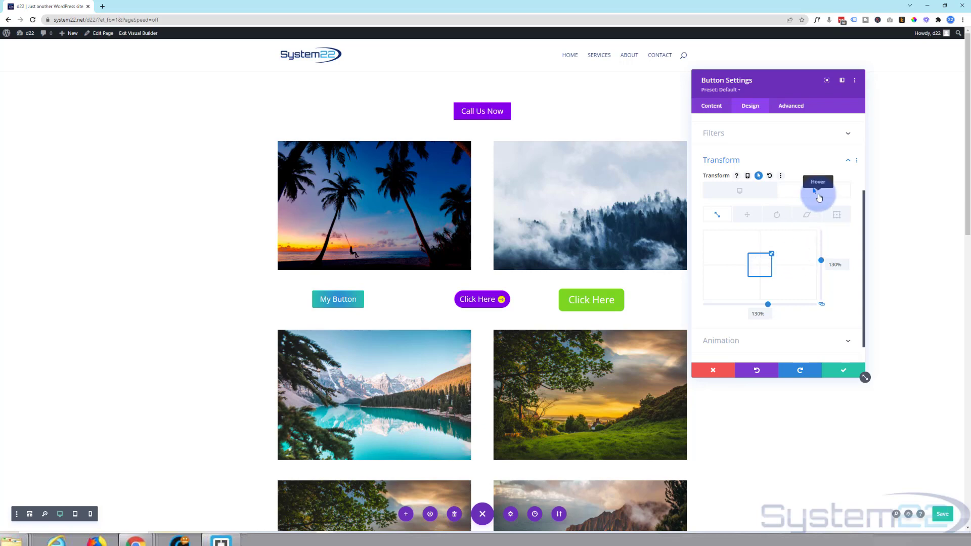
{"action": "left_click", "coordinate": [743, 193]}
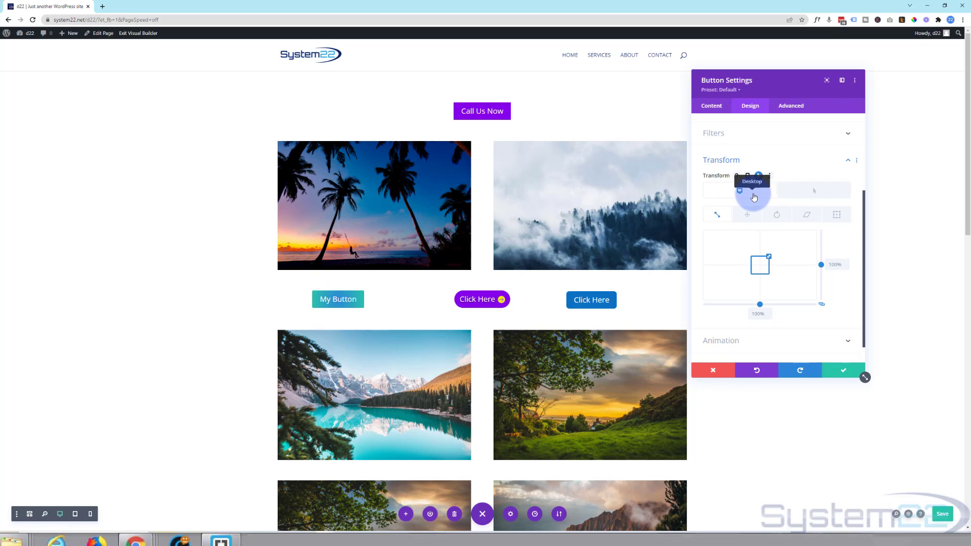
Set the third button's transition duration to 500 ms and its transition speed curve to Ease-In-Out
{"action": "left_click", "coordinate": [791, 108]}
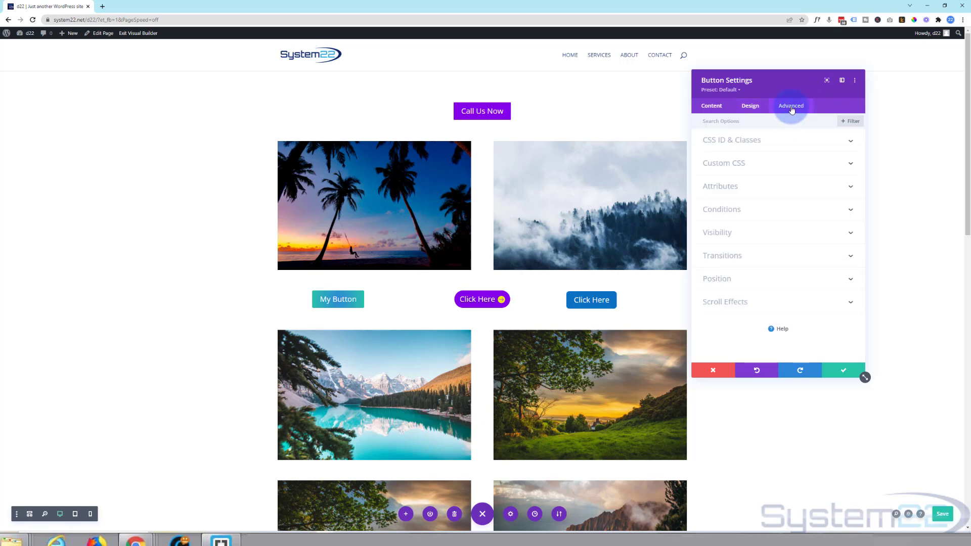
{"action": "left_click", "coordinate": [778, 257]}
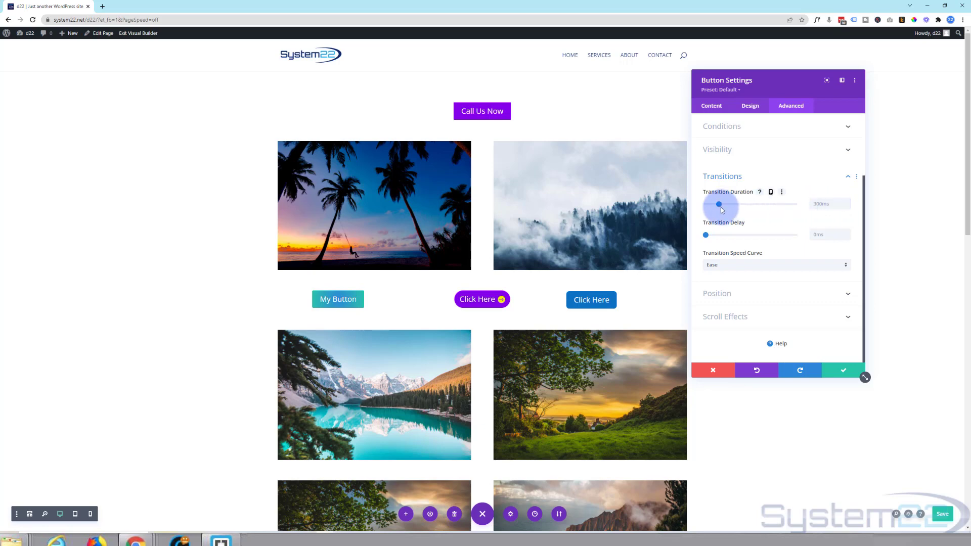
{"action": "mouse_move", "coordinate": [720, 204]}
{"action": "left_mouse_down"}
{"action": "mouse_move", "coordinate": [738, 204]}
{"action": "mouse_move", "coordinate": [728, 204]}
{"action": "left_mouse_up"}
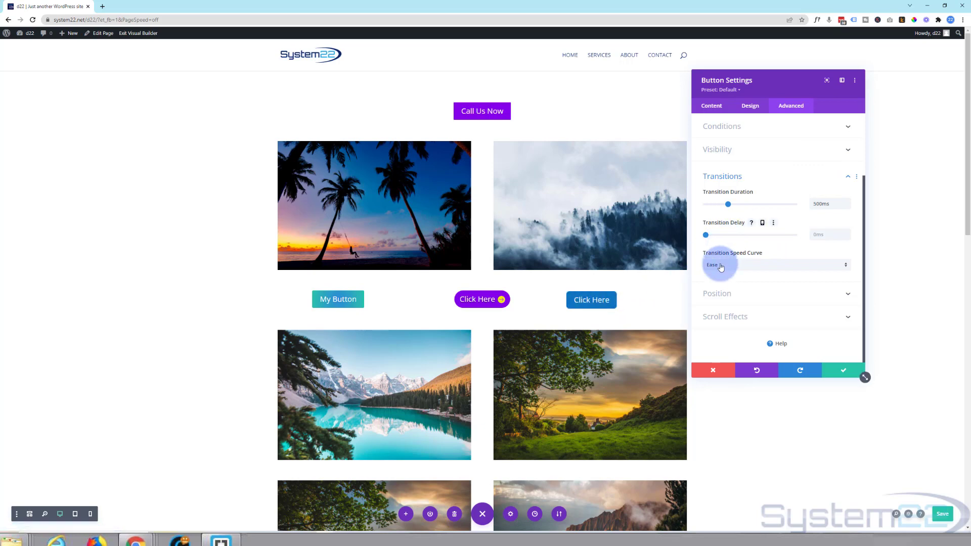
{"action": "left_click", "coordinate": [761, 266]}
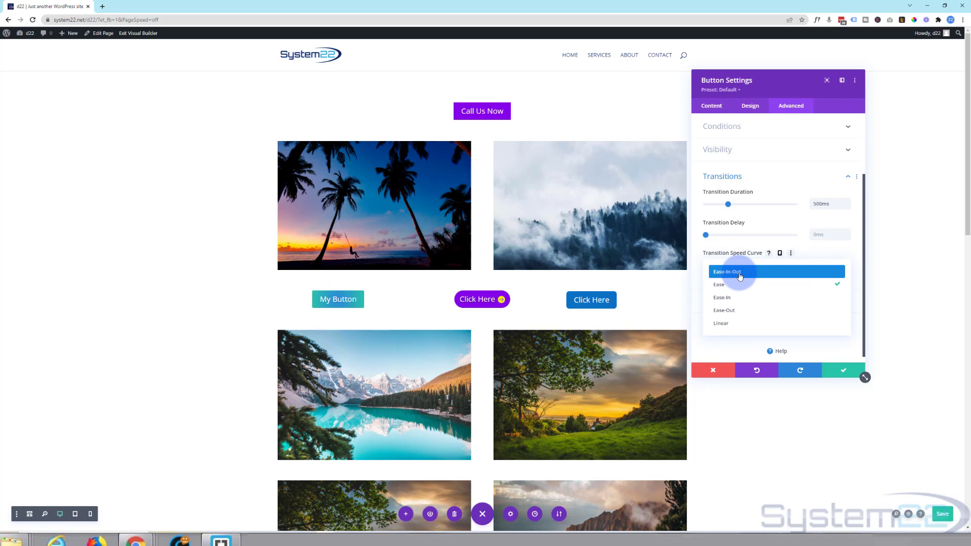
{"action": "left_click", "coordinate": [739, 273]}
{"action": "left_click", "coordinate": [763, 264]}
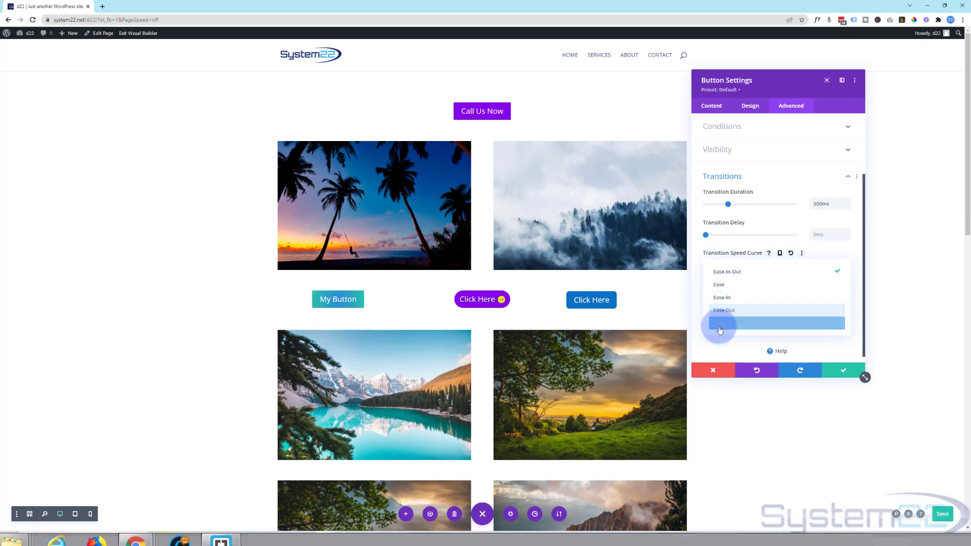
{"action": "left_click", "coordinate": [726, 270]}
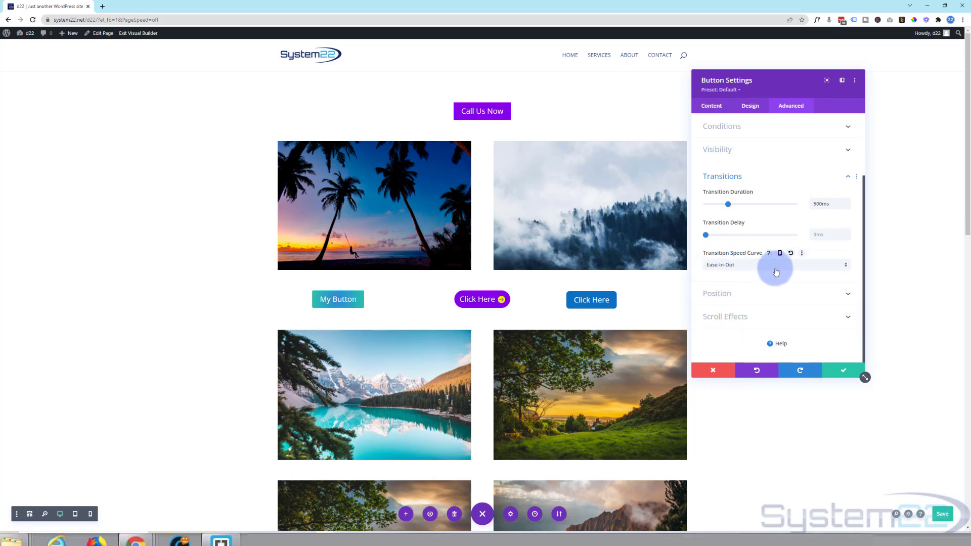
Preview the third button's transform in its hover and desktop states and accept the module settings
{"action": "left_click", "coordinate": [749, 106]}
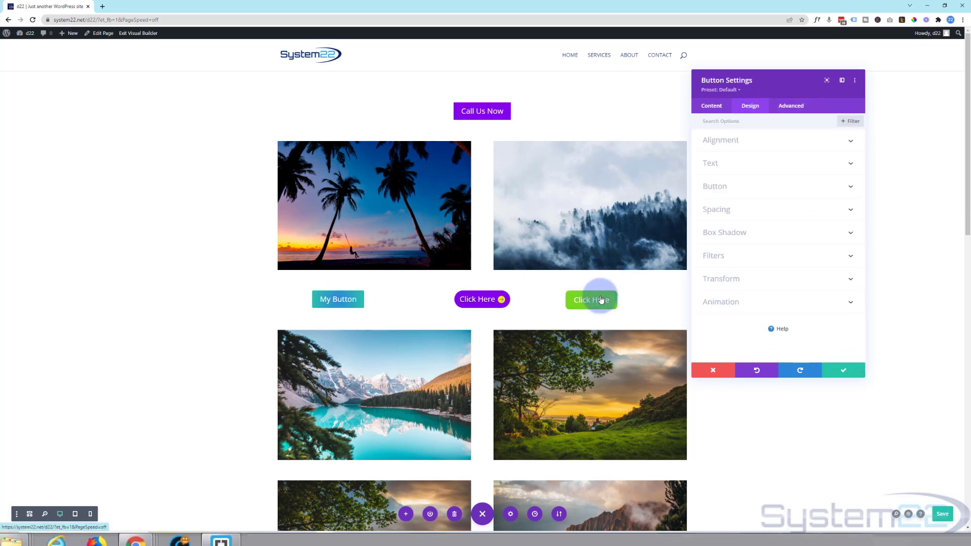
{"action": "left_click", "coordinate": [794, 281]}
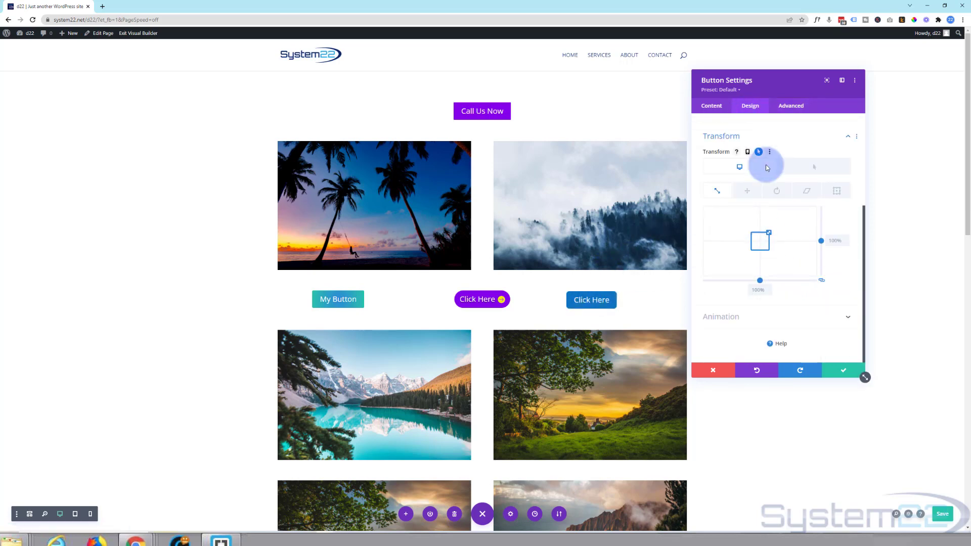
{"action": "left_click", "coordinate": [818, 168]}
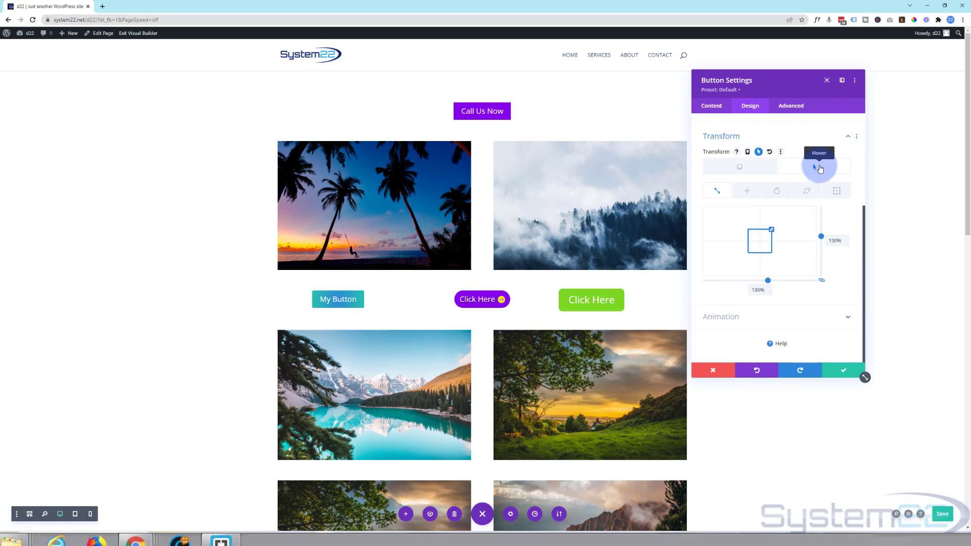
{"action": "left_click", "coordinate": [754, 171]}
{"action": "left_click", "coordinate": [845, 374]}
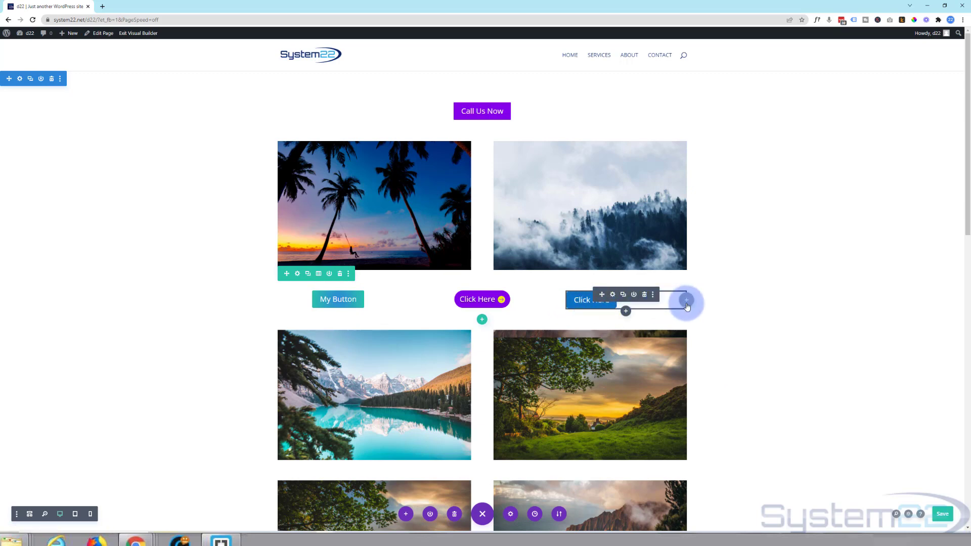
Set the third button's alignment to center and accept the module settings
{"action": "left_click", "coordinate": [613, 295]}
{"action": "left_click", "coordinate": [749, 106]}
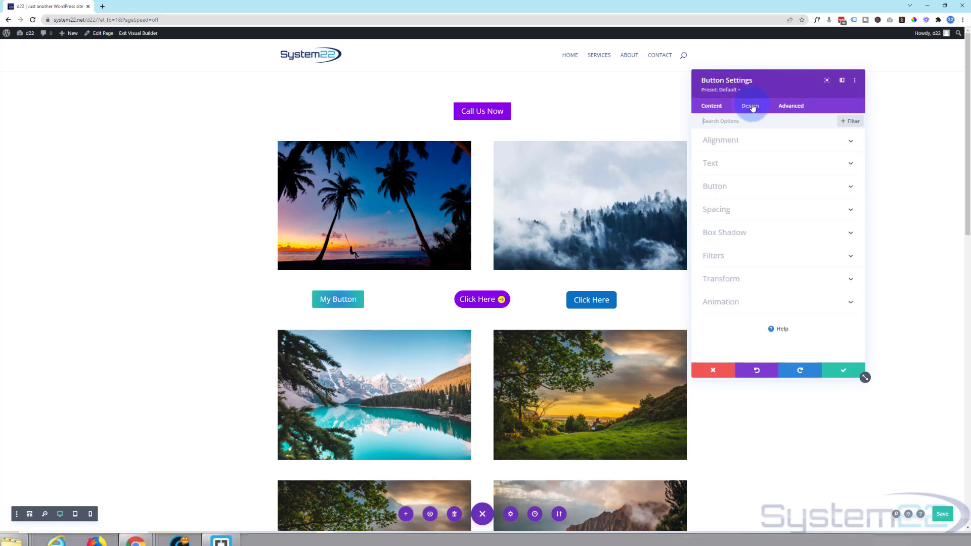
{"action": "left_click", "coordinate": [771, 143]}
{"action": "left_click", "coordinate": [774, 167]}
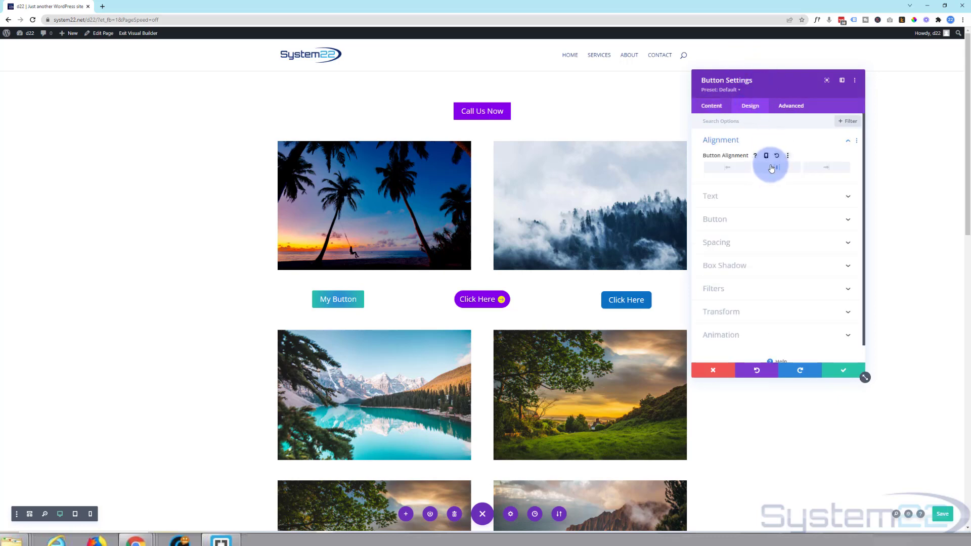
{"action": "left_click", "coordinate": [843, 370]}
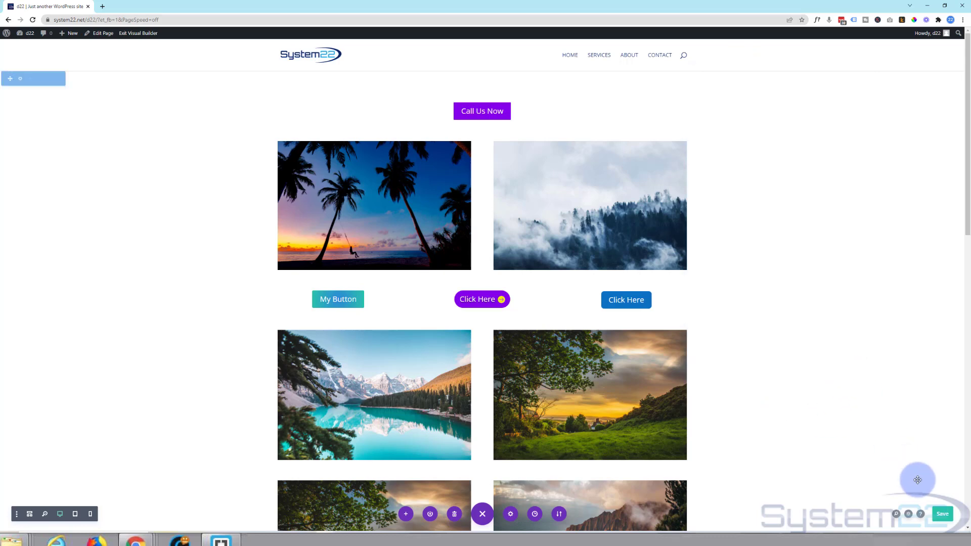
Save the page and exit the Visual Builder
{"action": "left_click", "coordinate": [943, 516]}
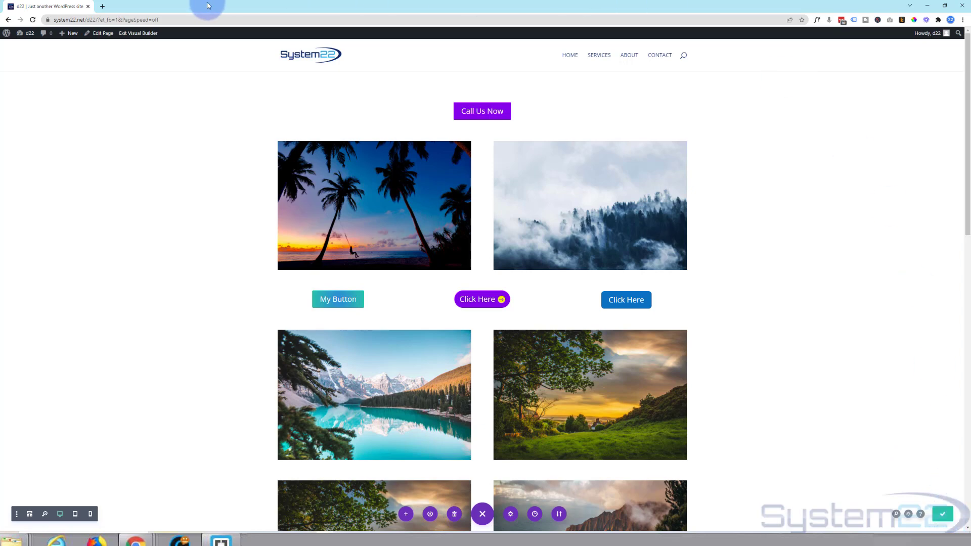
{"action": "left_click", "coordinate": [144, 34]}
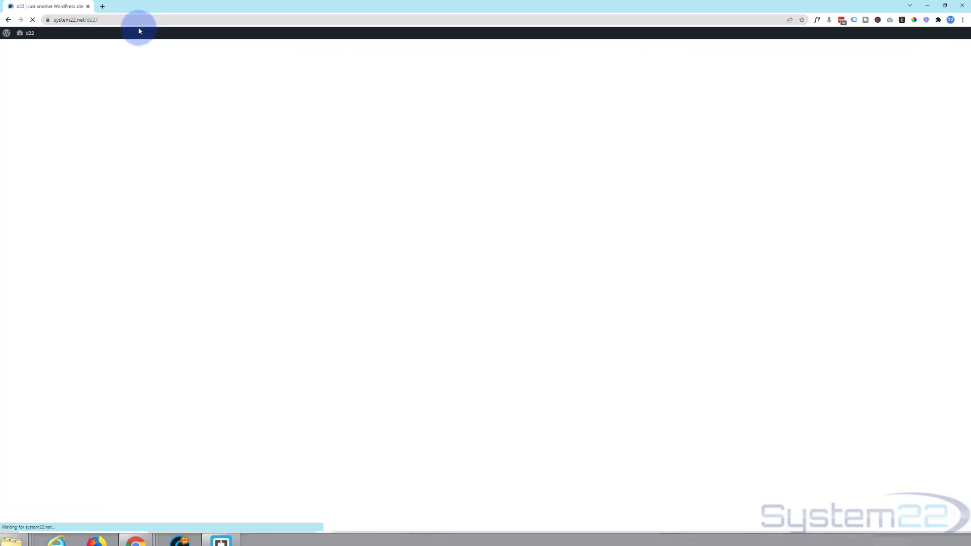